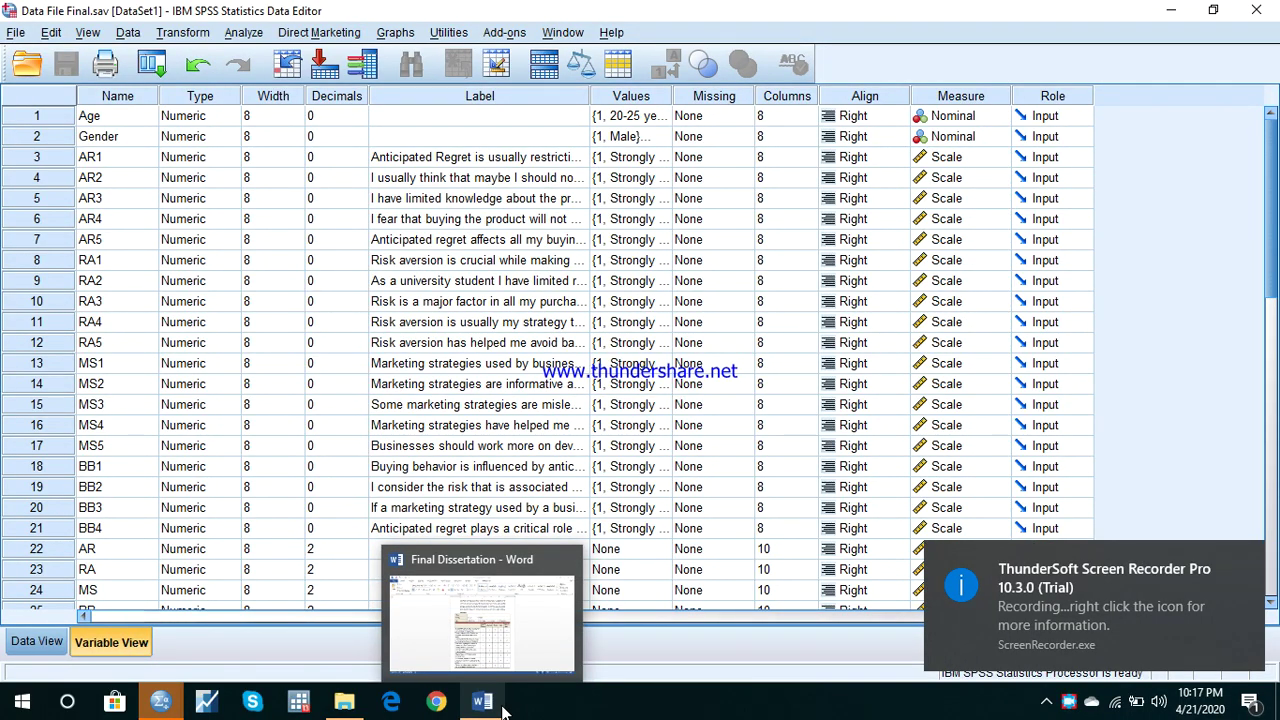
- Switch to the Final Dissertation document in Word and examine the research questionnaire's demographic items, five-point scale and statements
click(503, 710)
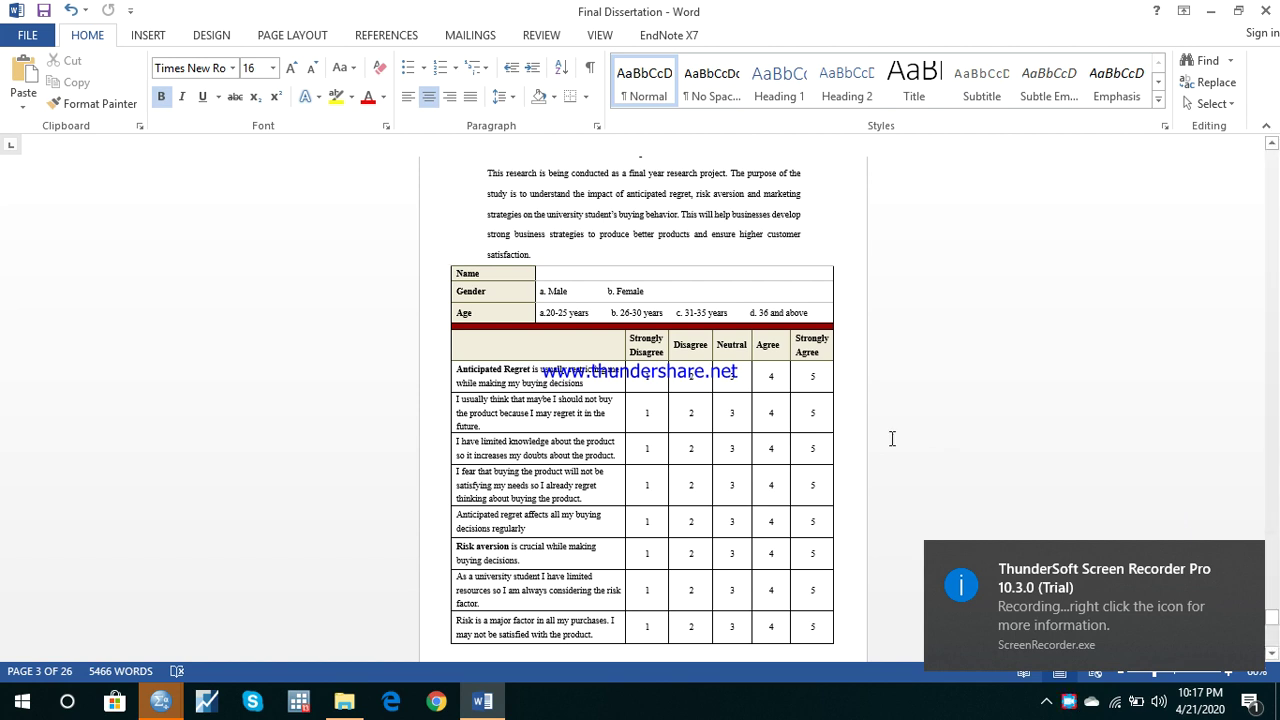
click(862, 433)
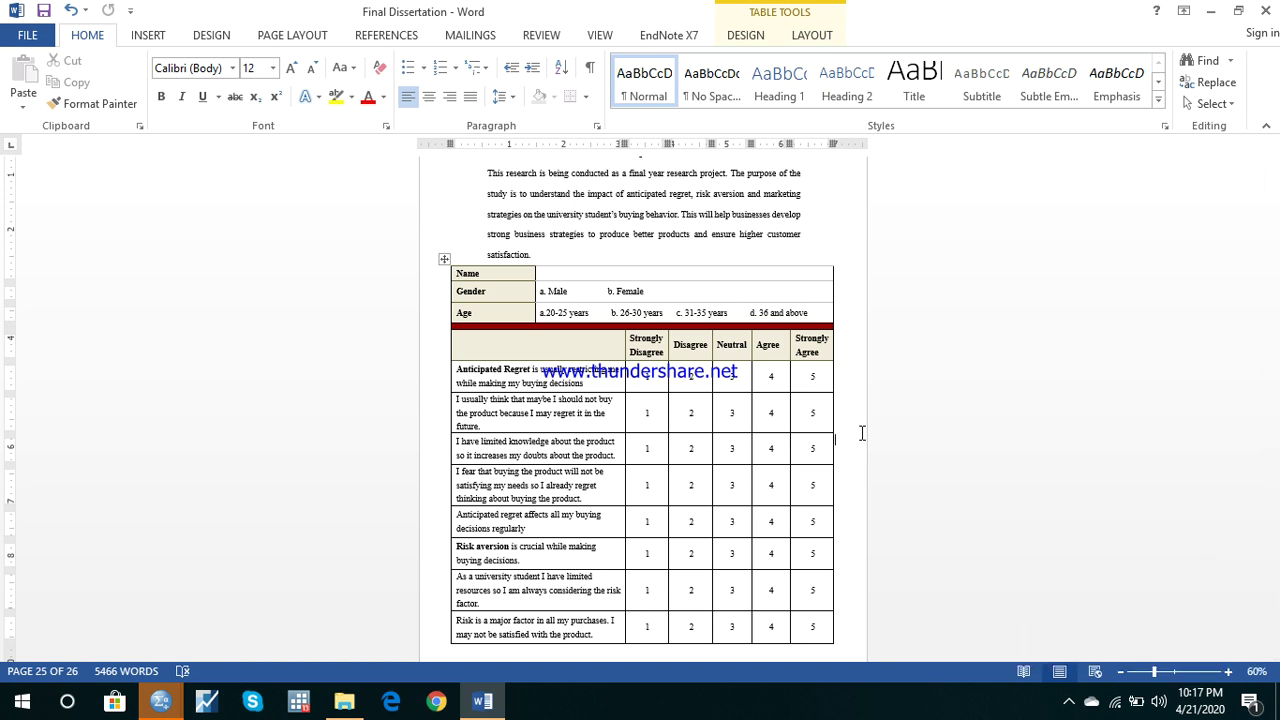
scroll(862, 432, up, 1)
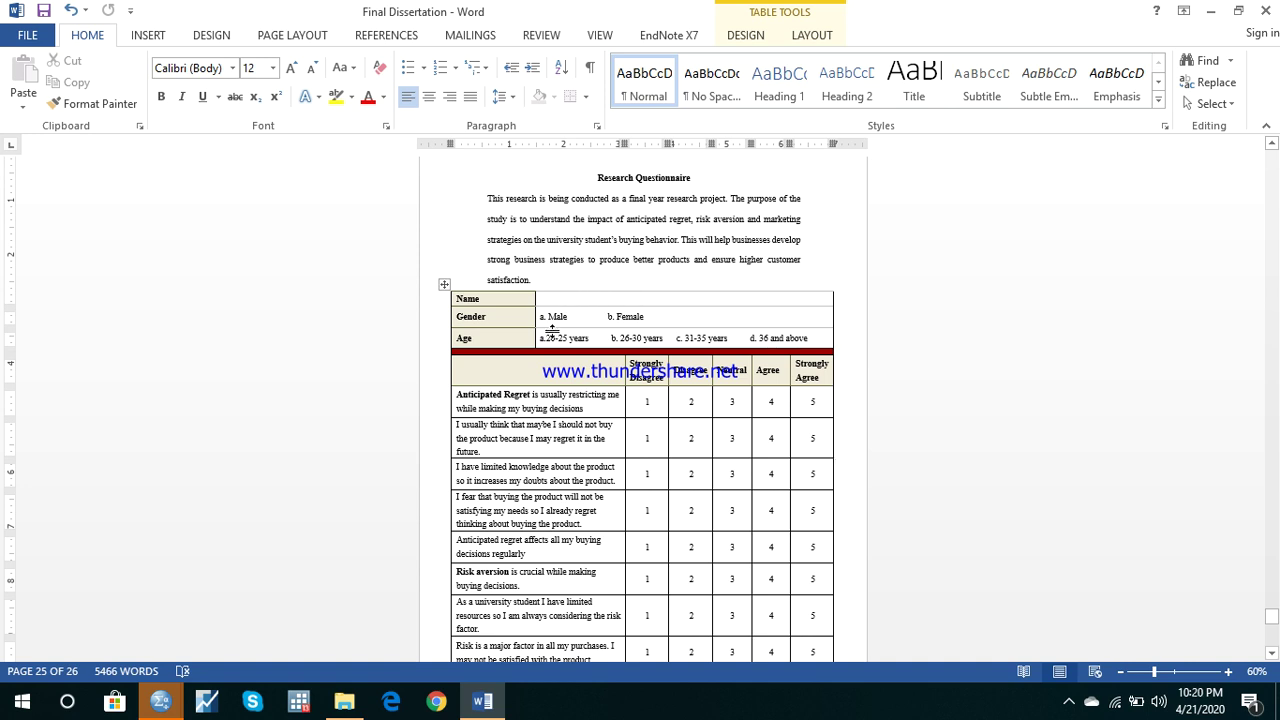
scroll(572, 350, down, 1)
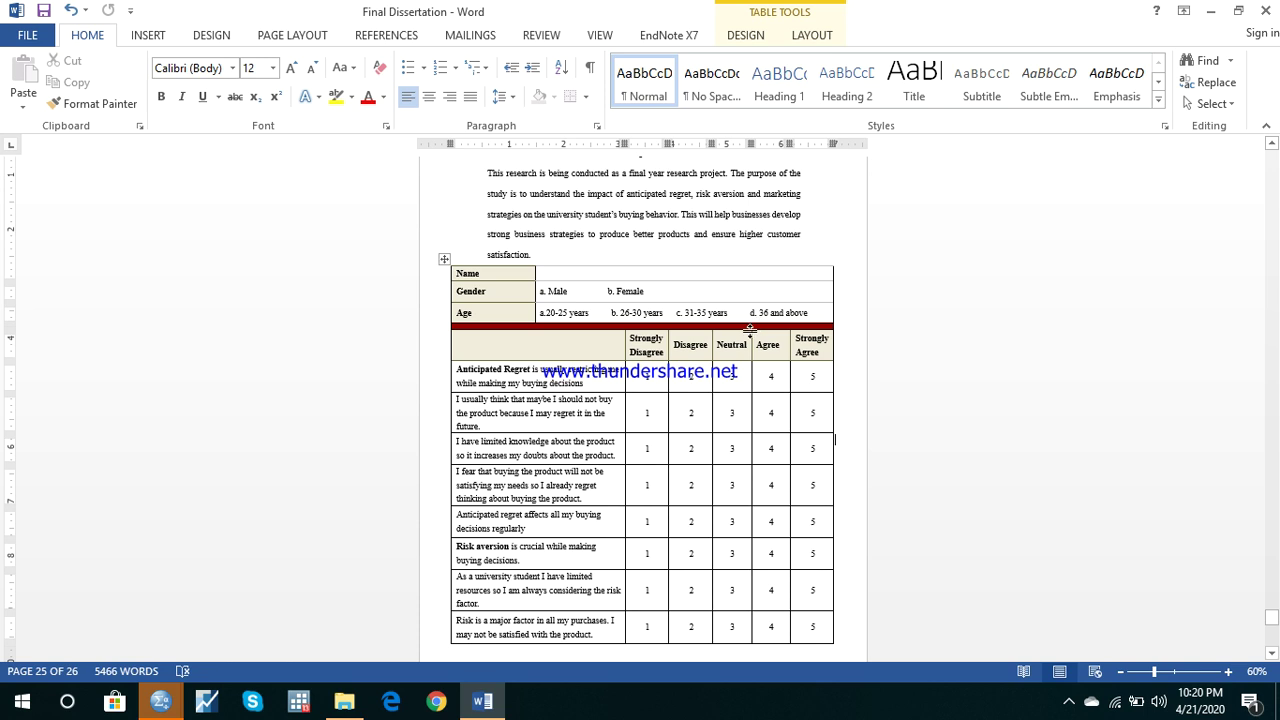
scroll(748, 386, down, 2)
scroll(748, 386, down, 2)
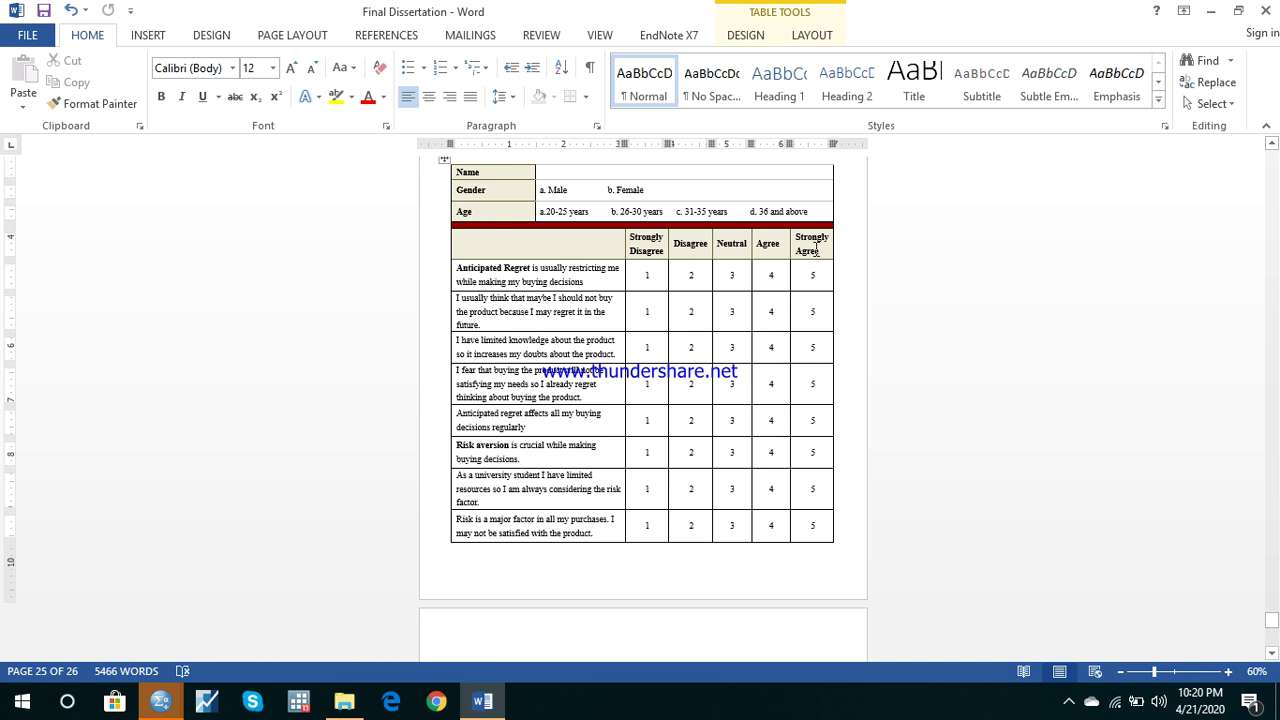
scroll(735, 365, down, 1)
scroll(735, 365, down, 10)
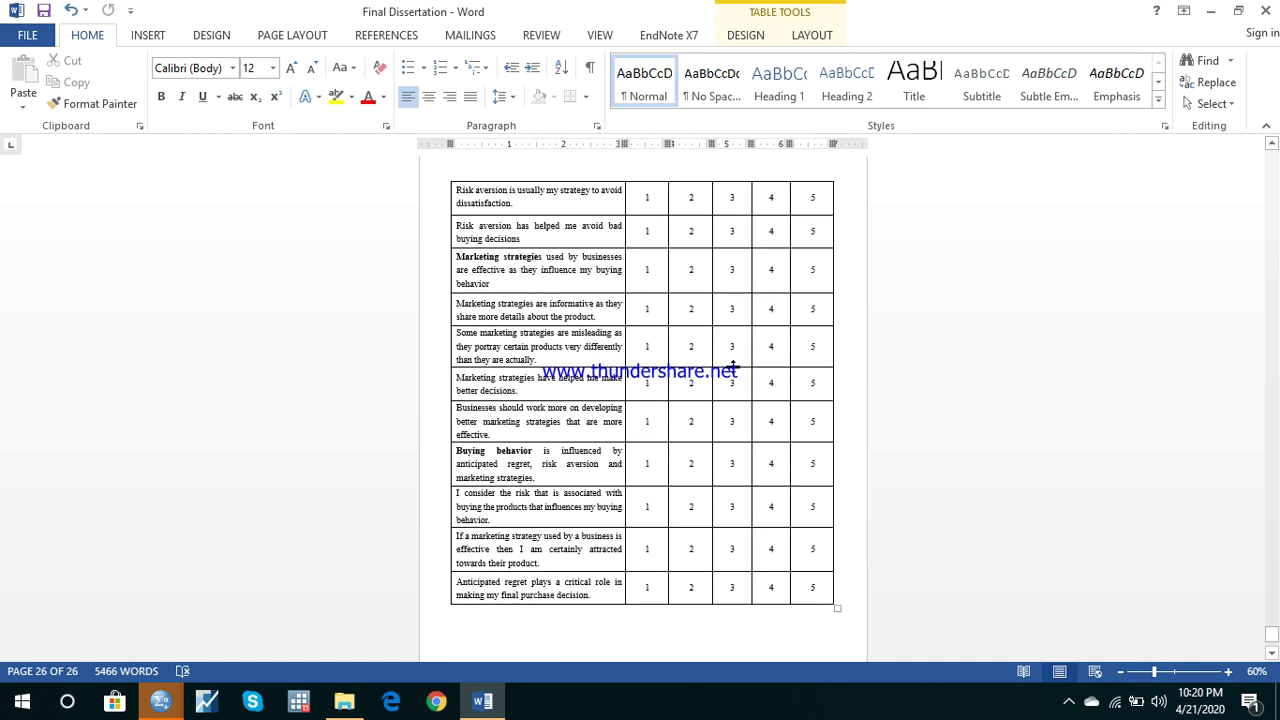
scroll(760, 367, down, 3)
scroll(760, 367, up, 3)
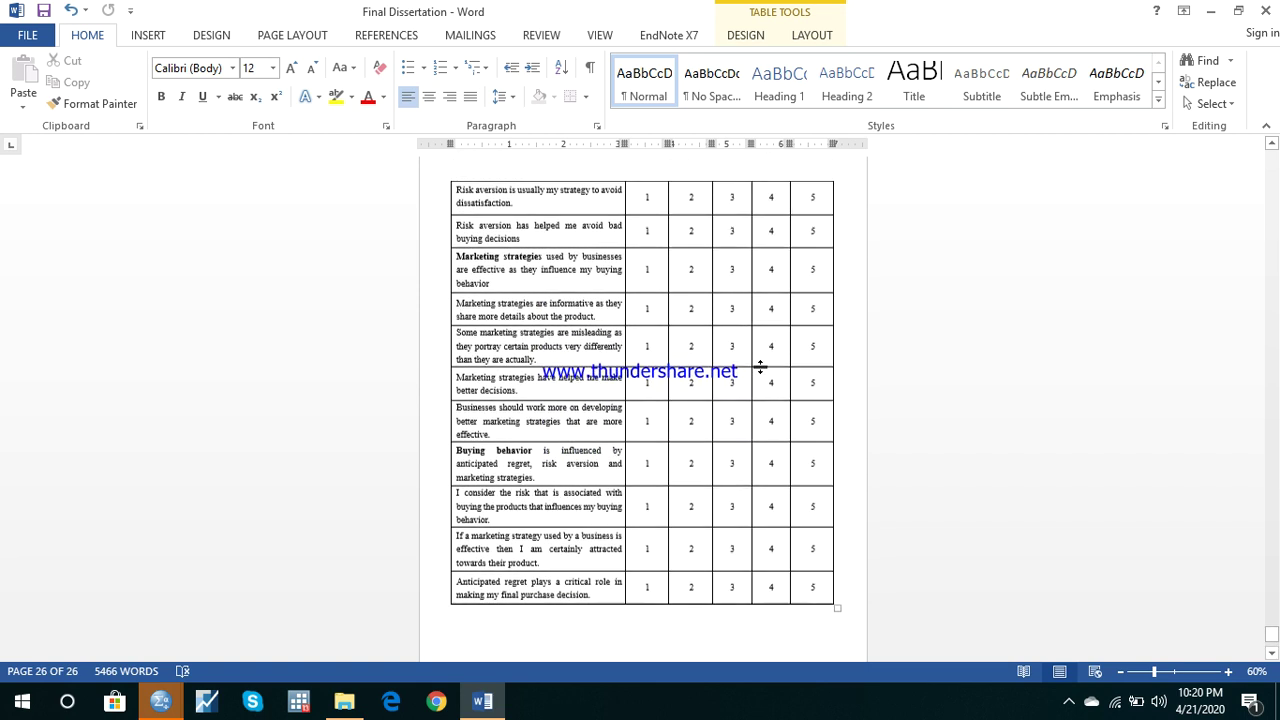
scroll(845, 362, up, 15)
scroll(849, 361, up, 4)
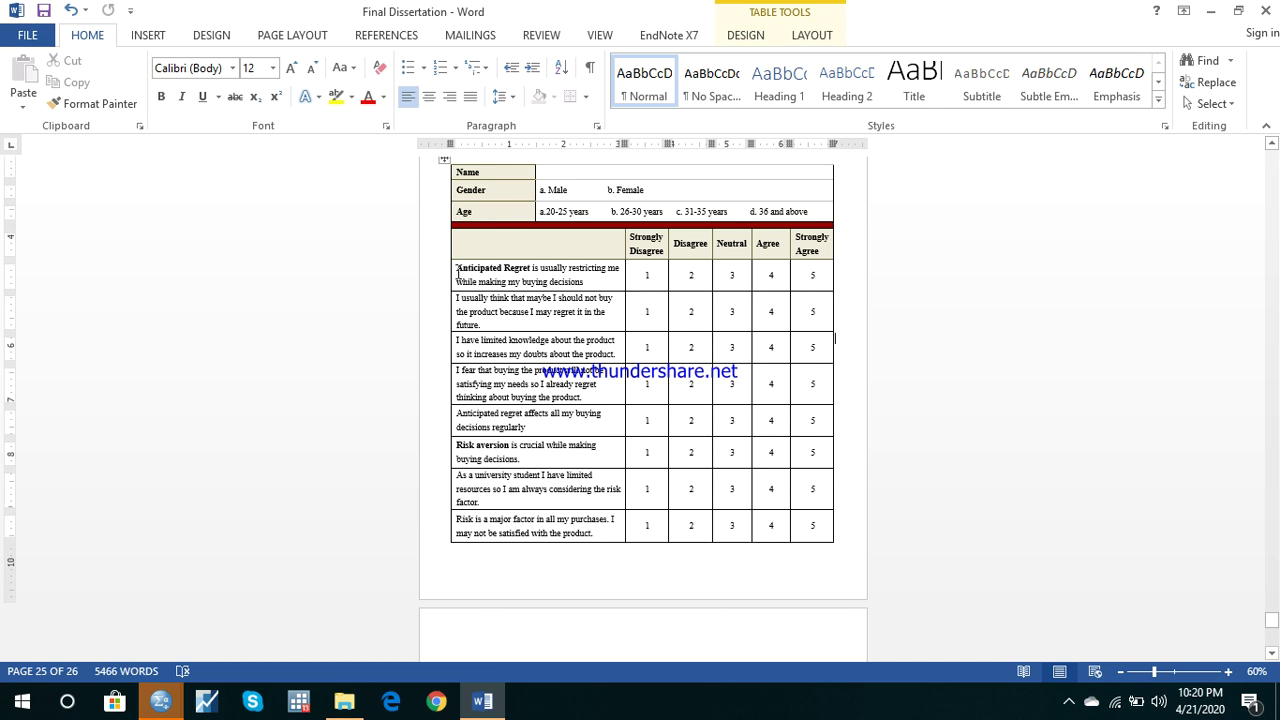
- Highlight the questionnaire statements in turn by construct: Anticipated Regret, Risk aversion, Marketing strategies and Buying behavior
click(456, 271)
drag(456, 271, 581, 432)
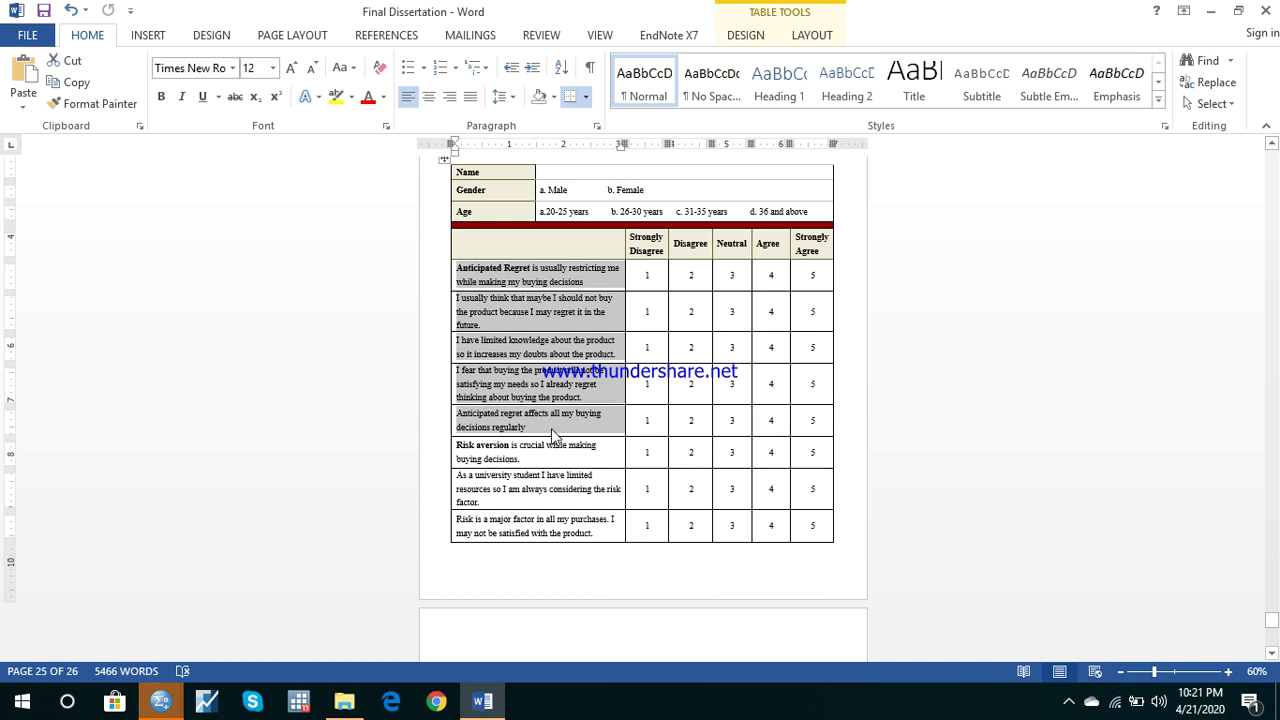
scroll(546, 420, down, 5)
drag(467, 287, 573, 528)
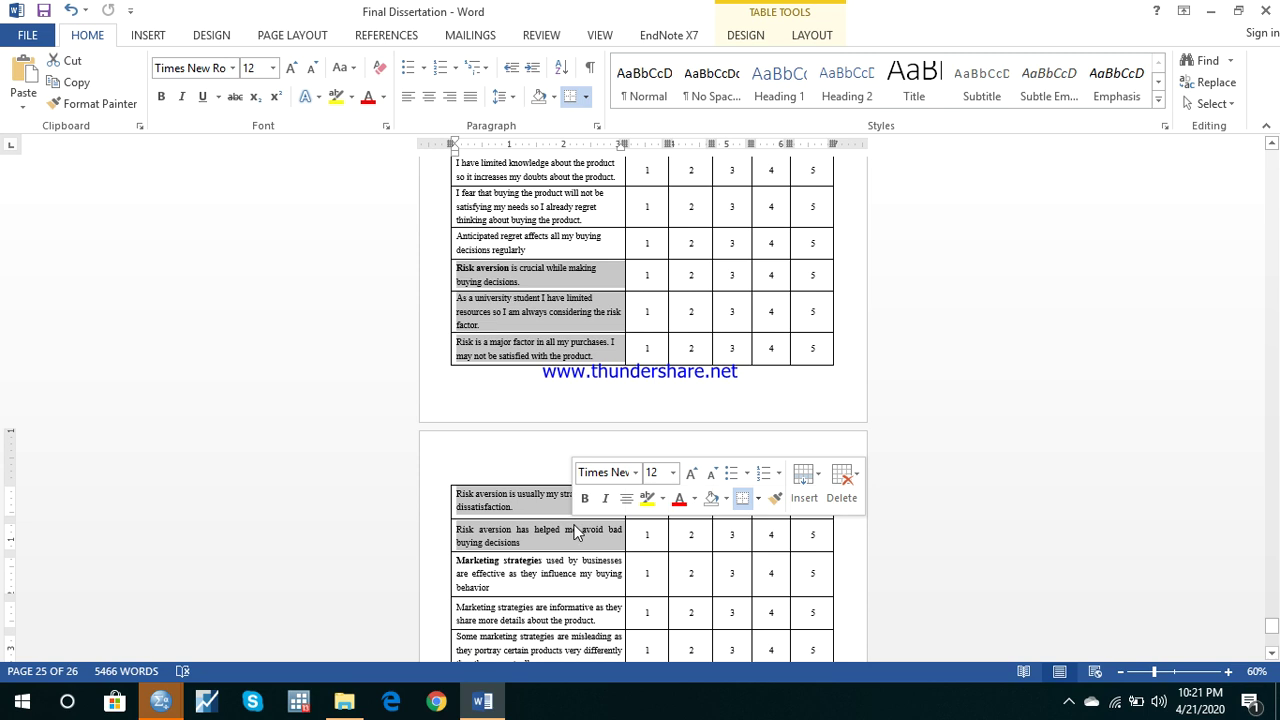
scroll(575, 480, down, 6)
drag(503, 373, 589, 519)
scroll(589, 519, down, 3)
scroll(589, 519, down, 3)
drag(508, 363, 604, 478)
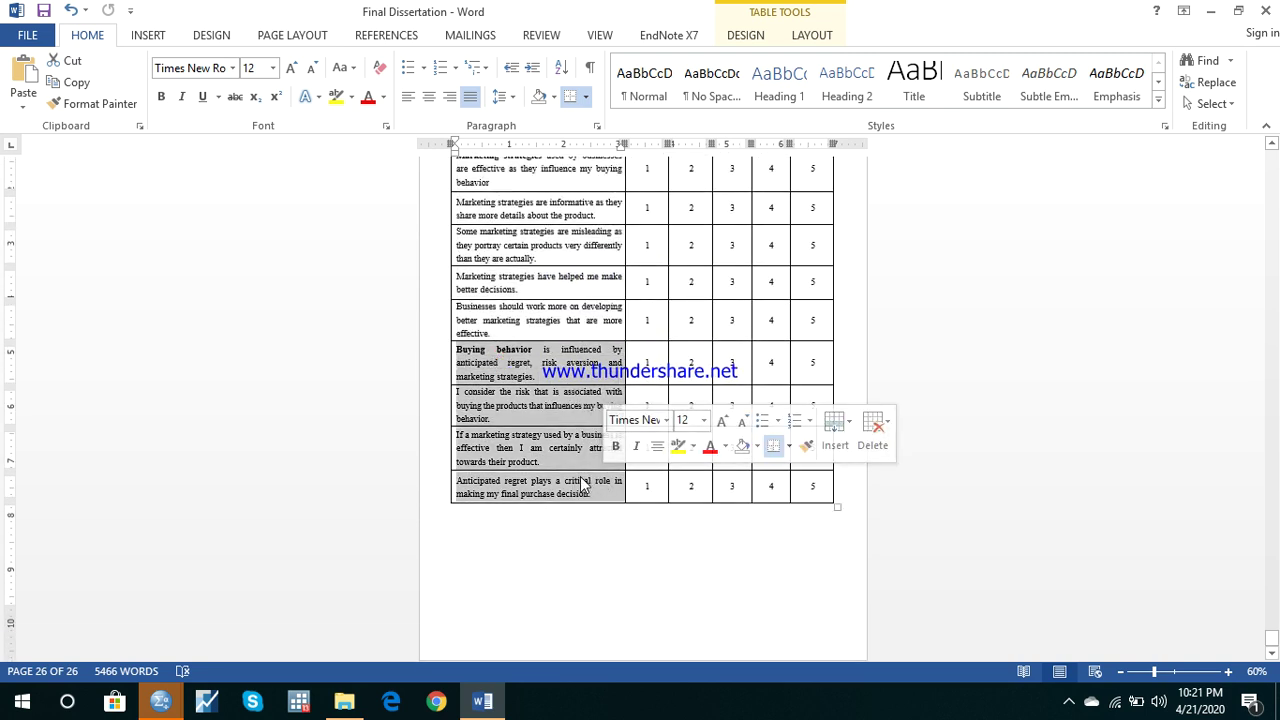
scroll(583, 483, up, 3)
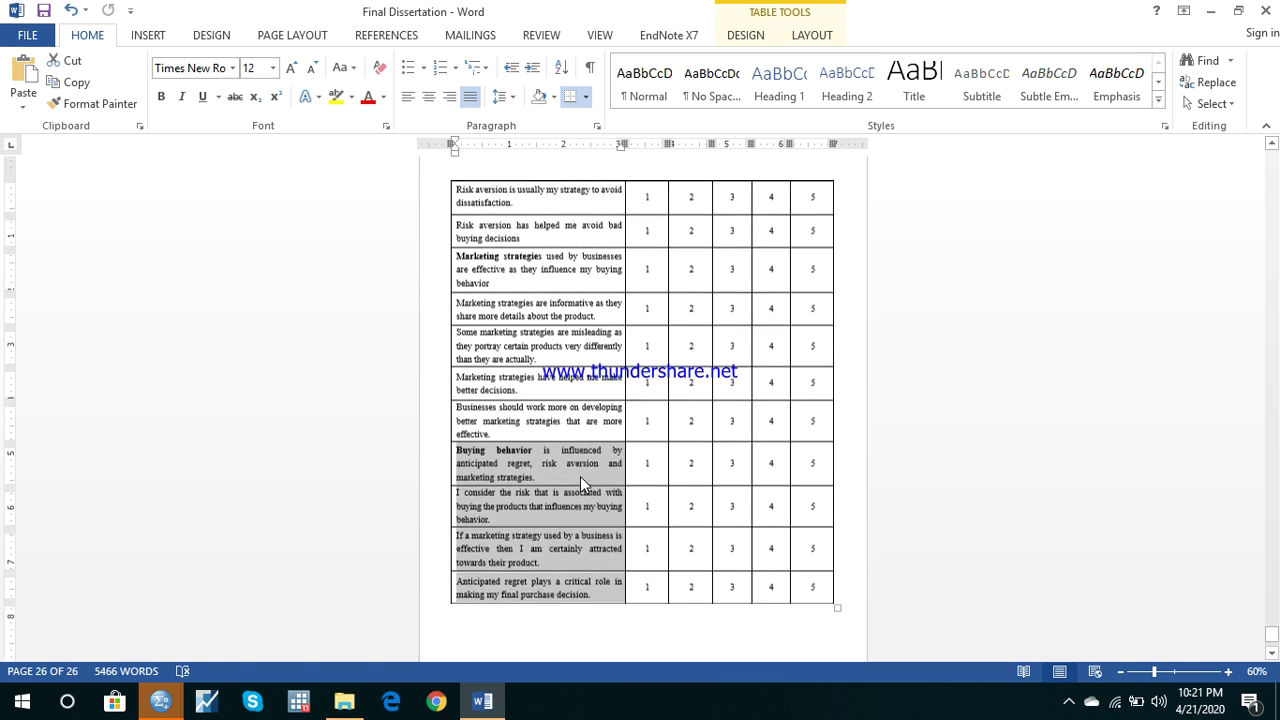
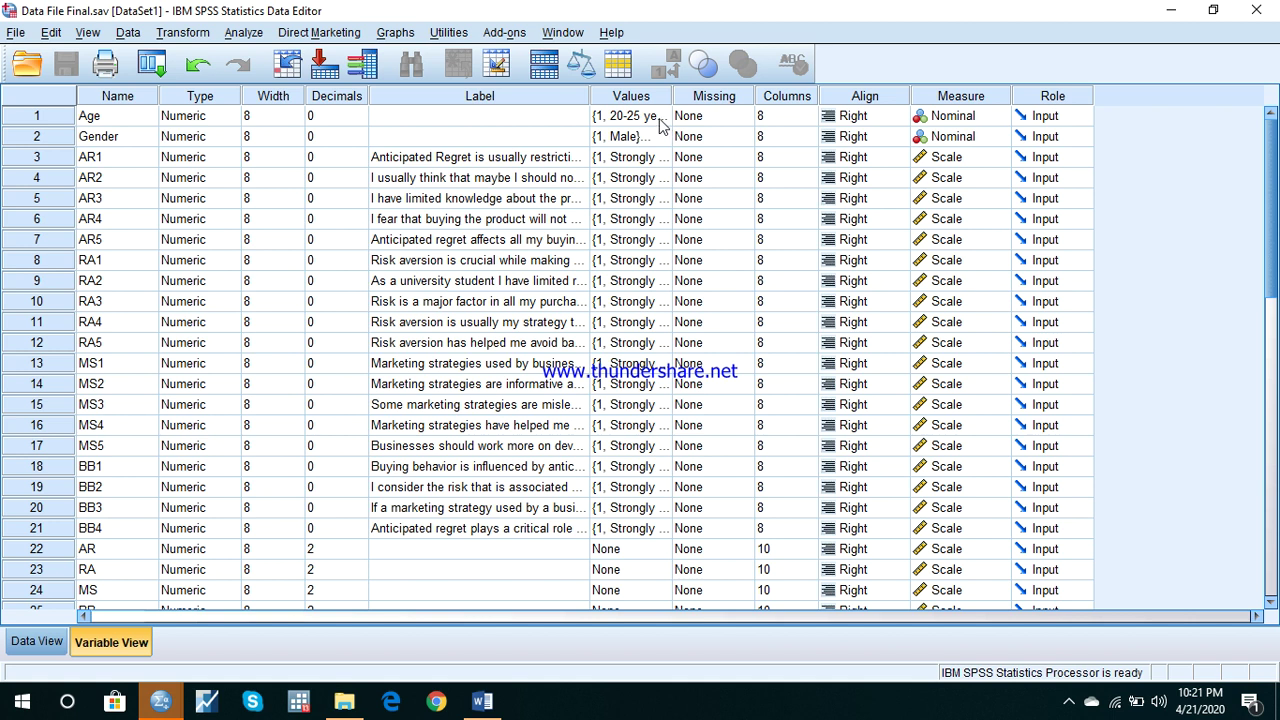
- Try entering the label 20-25 for value 1 in the Age variable's value labels in SPSS
click(655, 117)
click(664, 116)
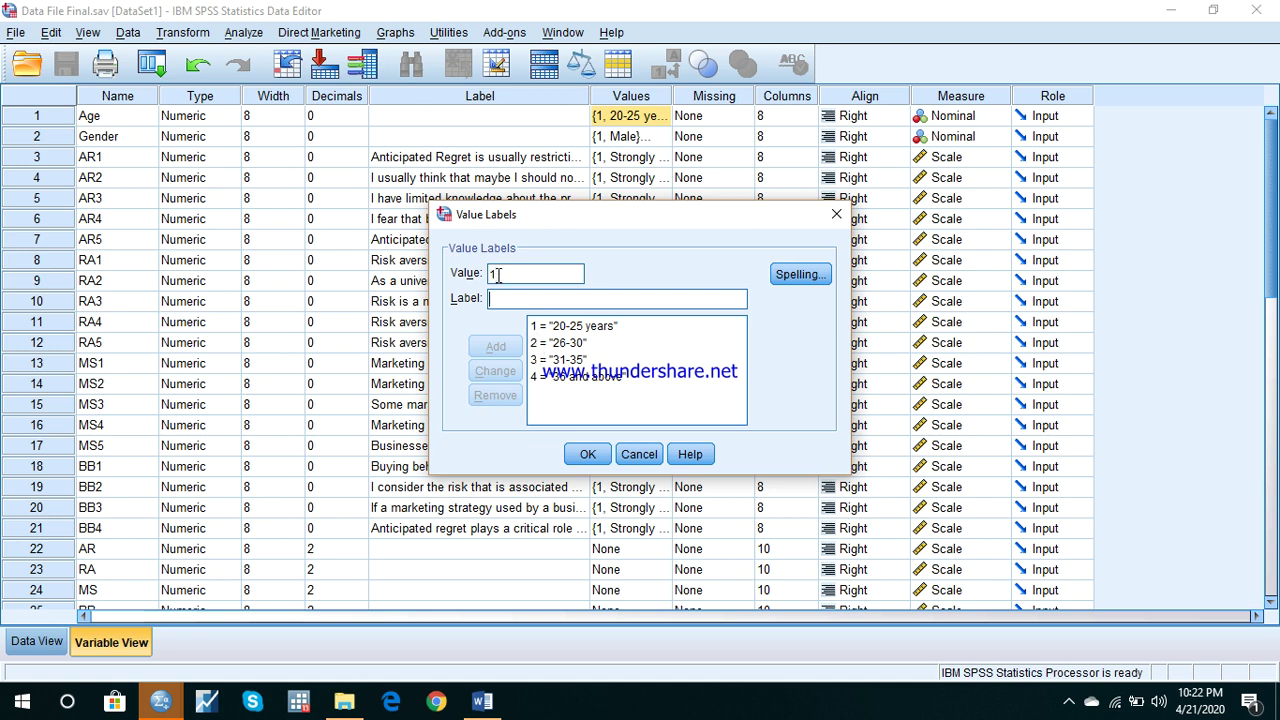
text(20-25)
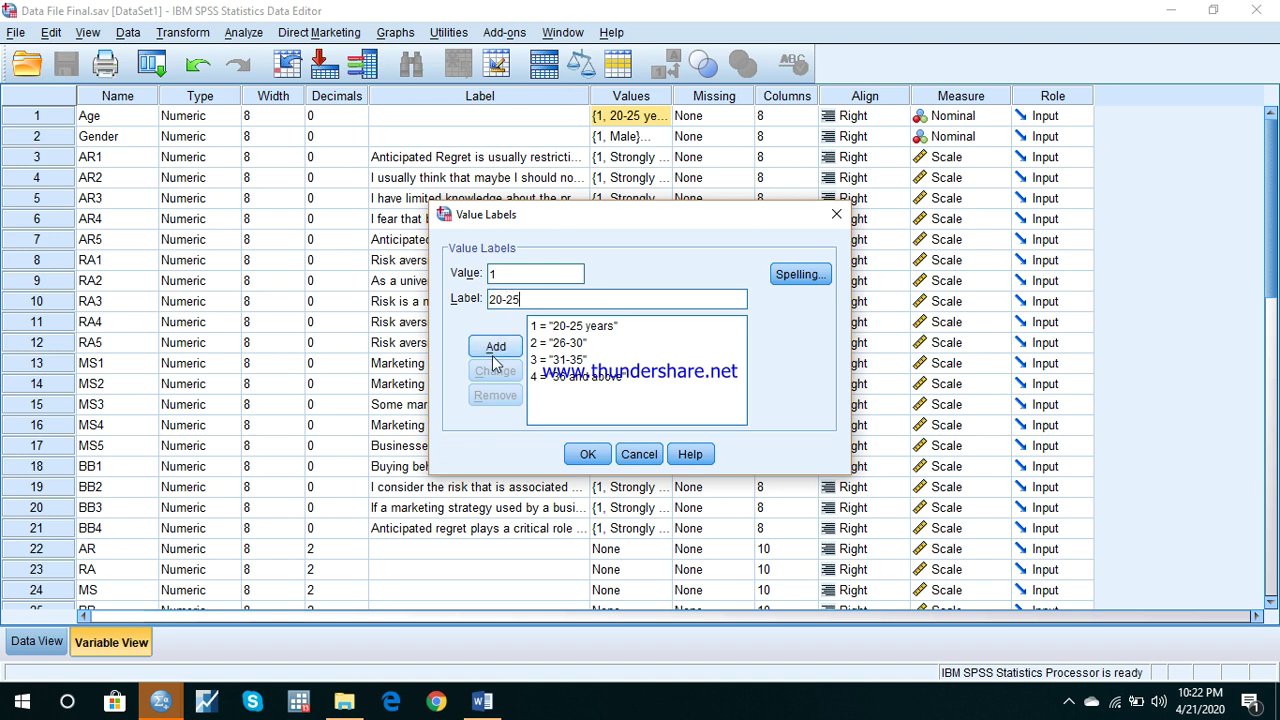
click(652, 458)
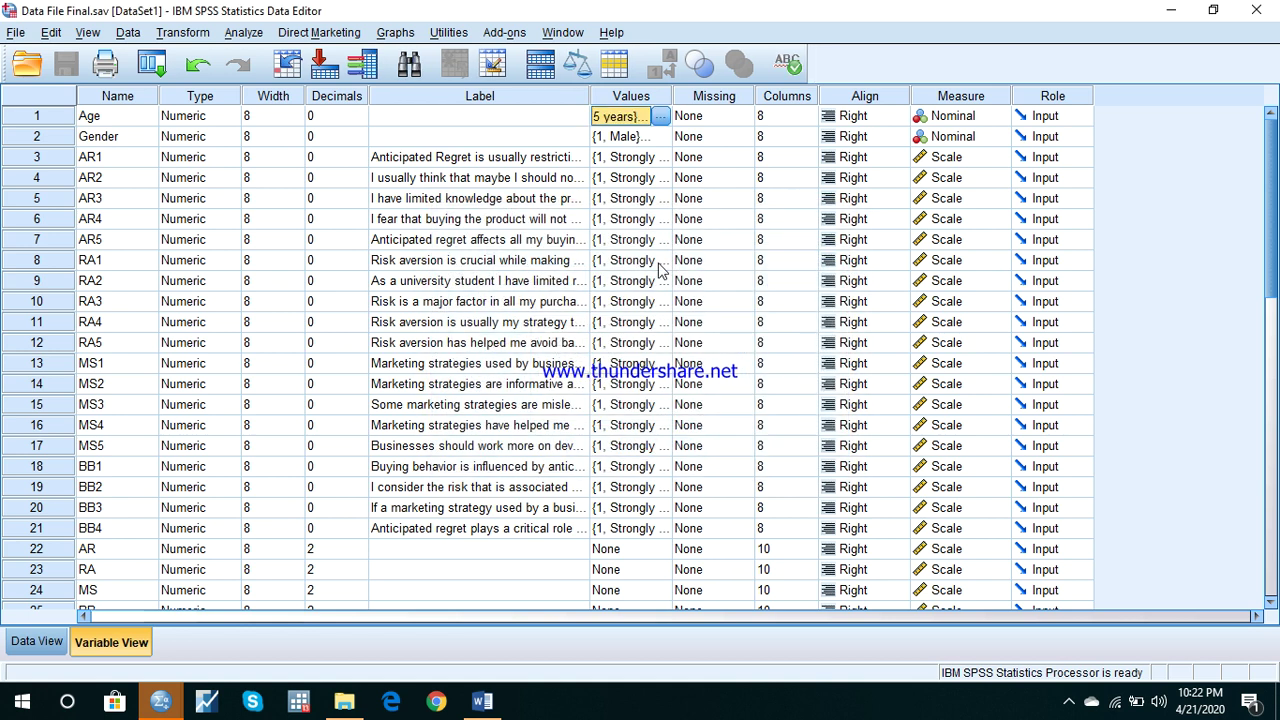
- View the value labels defined for the Gender variable and for AR1, closing each without changes
click(648, 137)
click(660, 136)
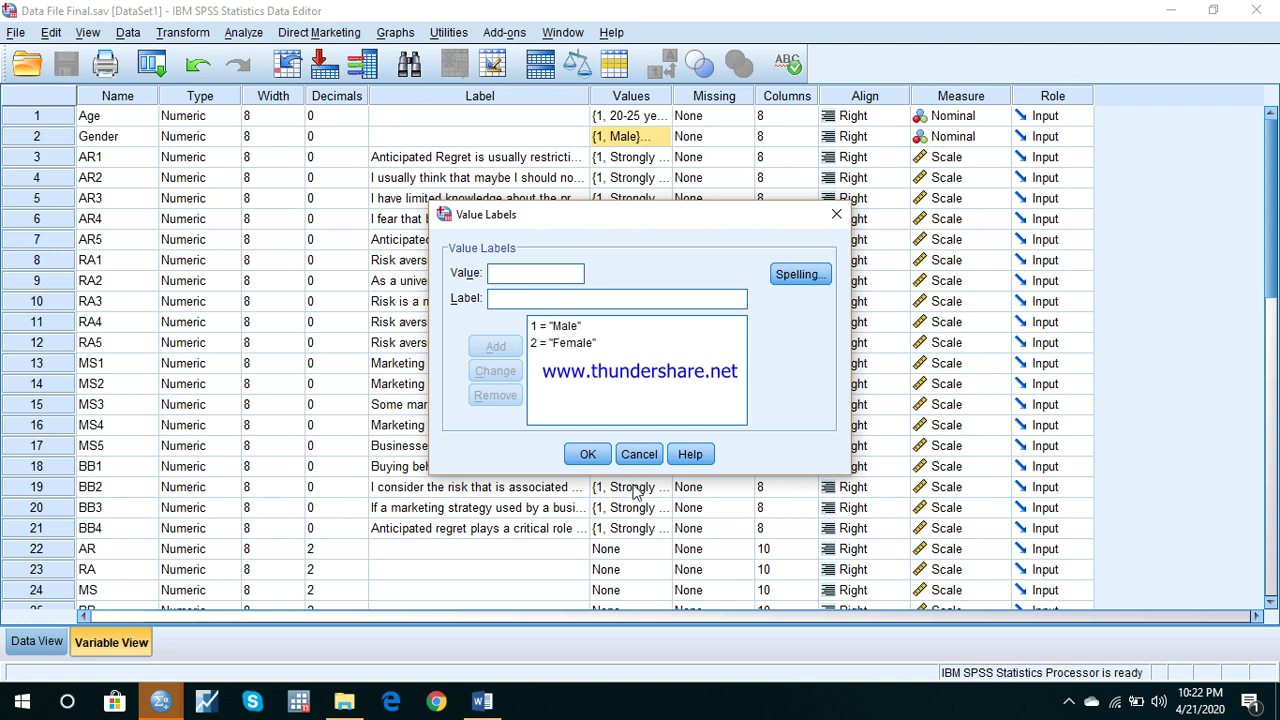
click(638, 454)
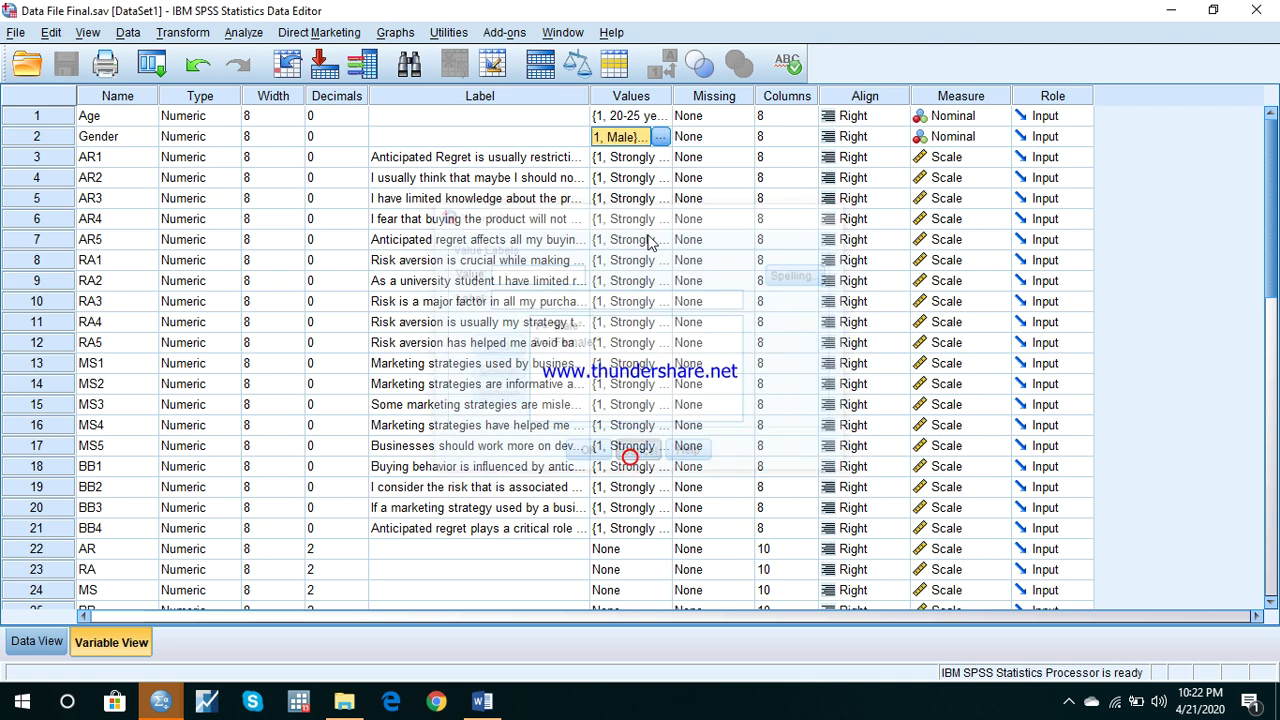
double_click(660, 159)
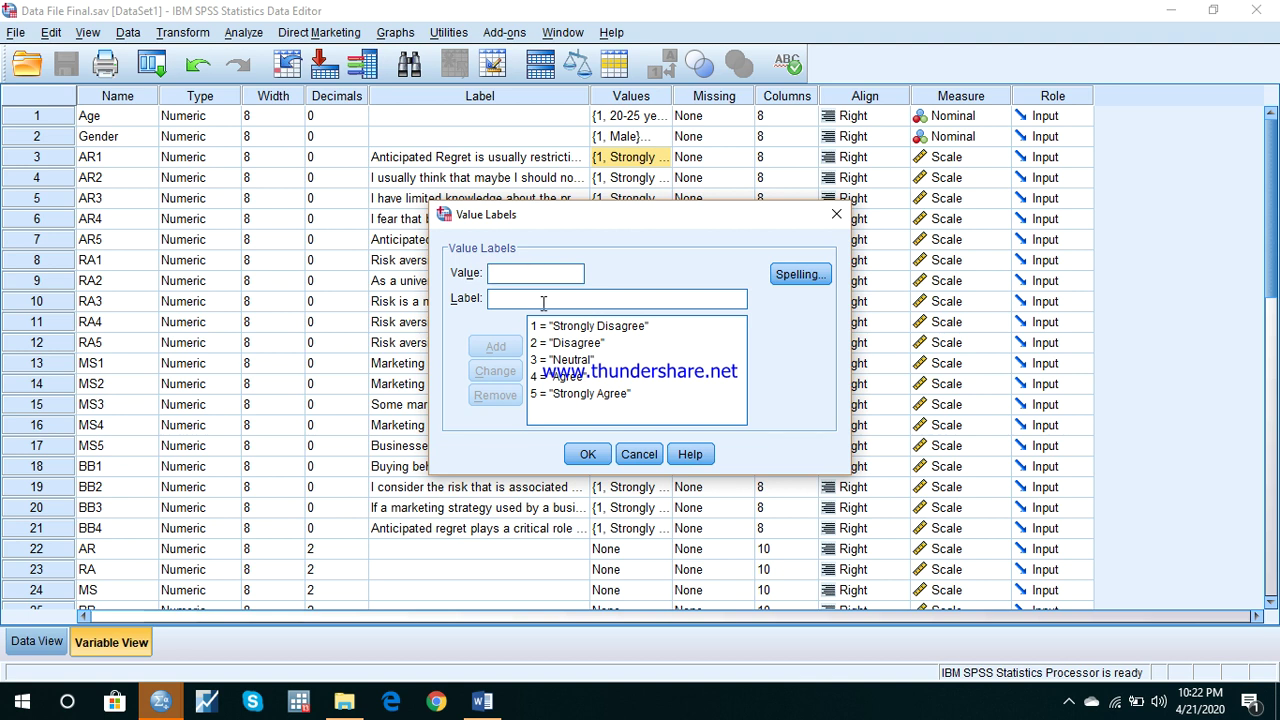
click(638, 455)
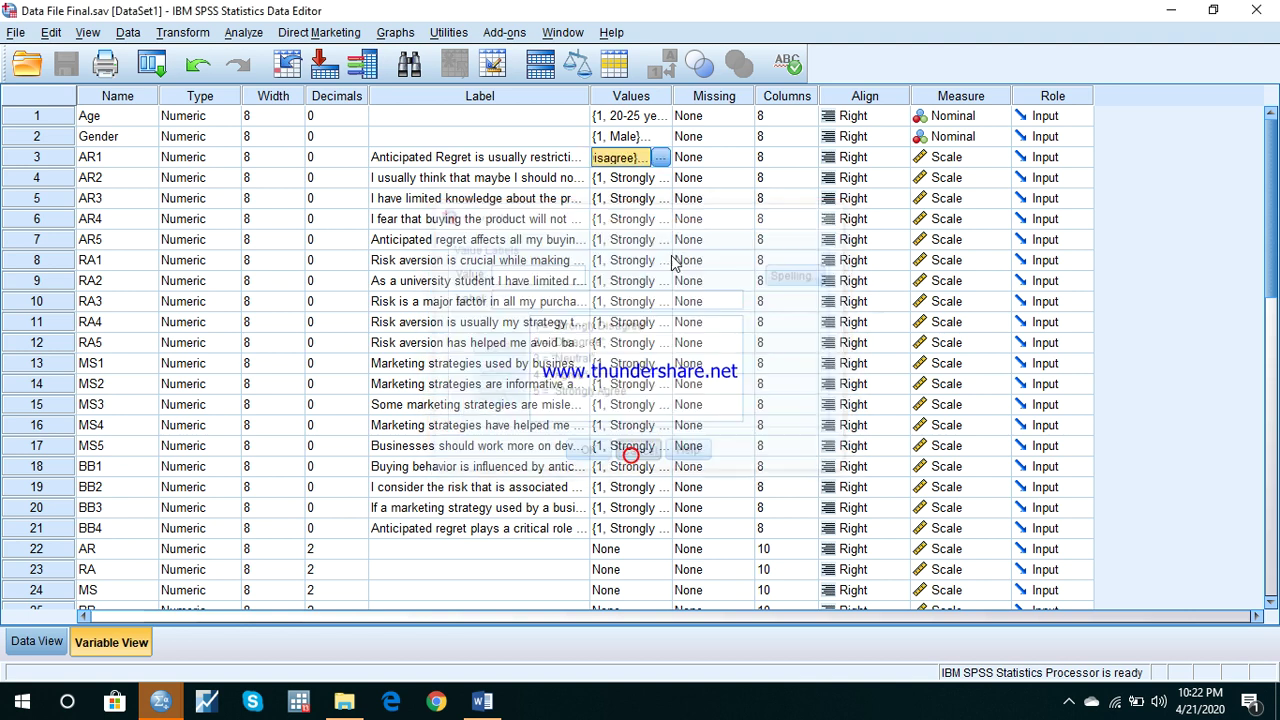
- Check the value-label cells of AR2 through AR5 and the variable labels of AR1 and BB4
click(642, 180)
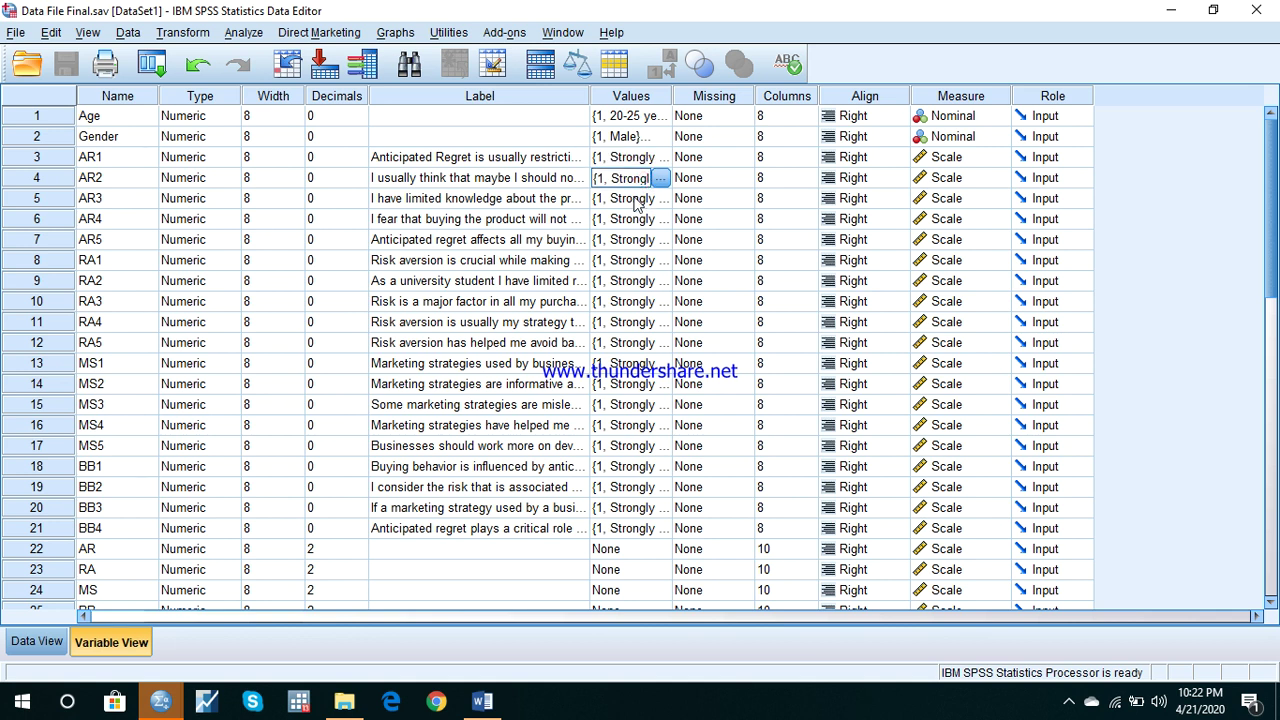
click(638, 199)
click(636, 220)
click(634, 241)
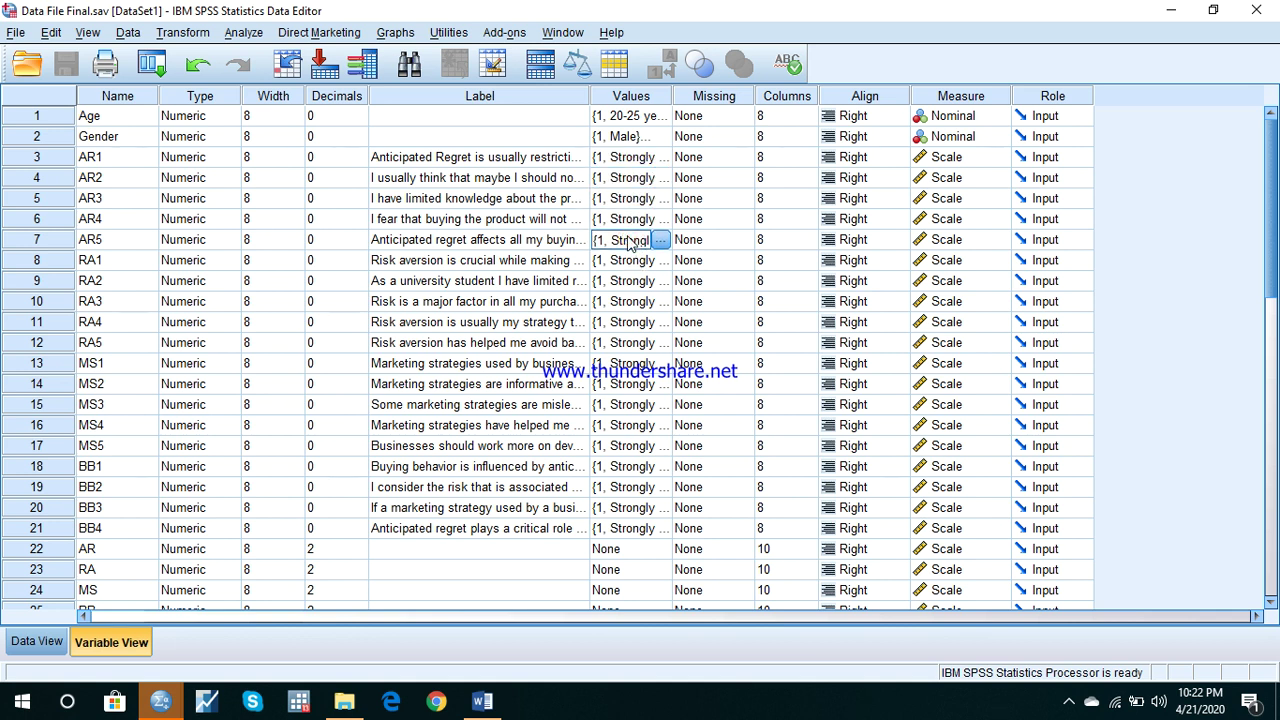
click(476, 161)
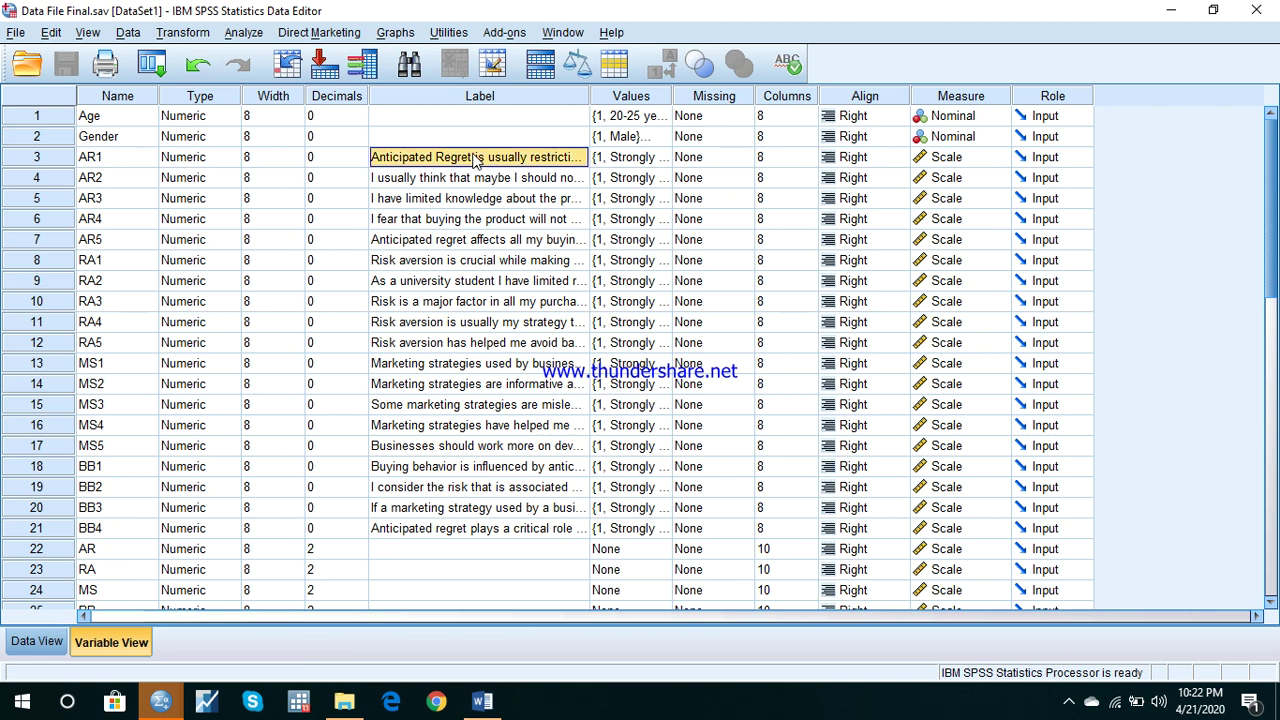
click(450, 530)
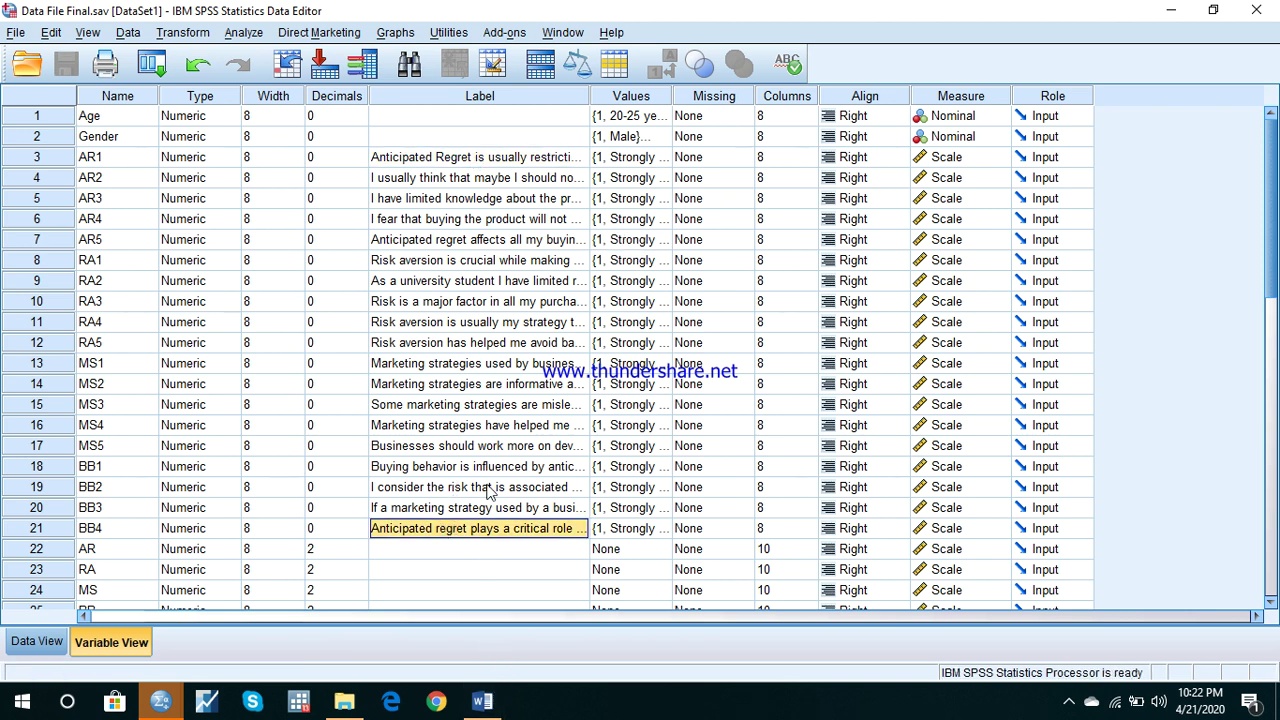
- Switch to Word, highlight the questionnaire statements on the last page that supply the variable labels, and return to Data File Final.sav in SPSS
click(483, 702)
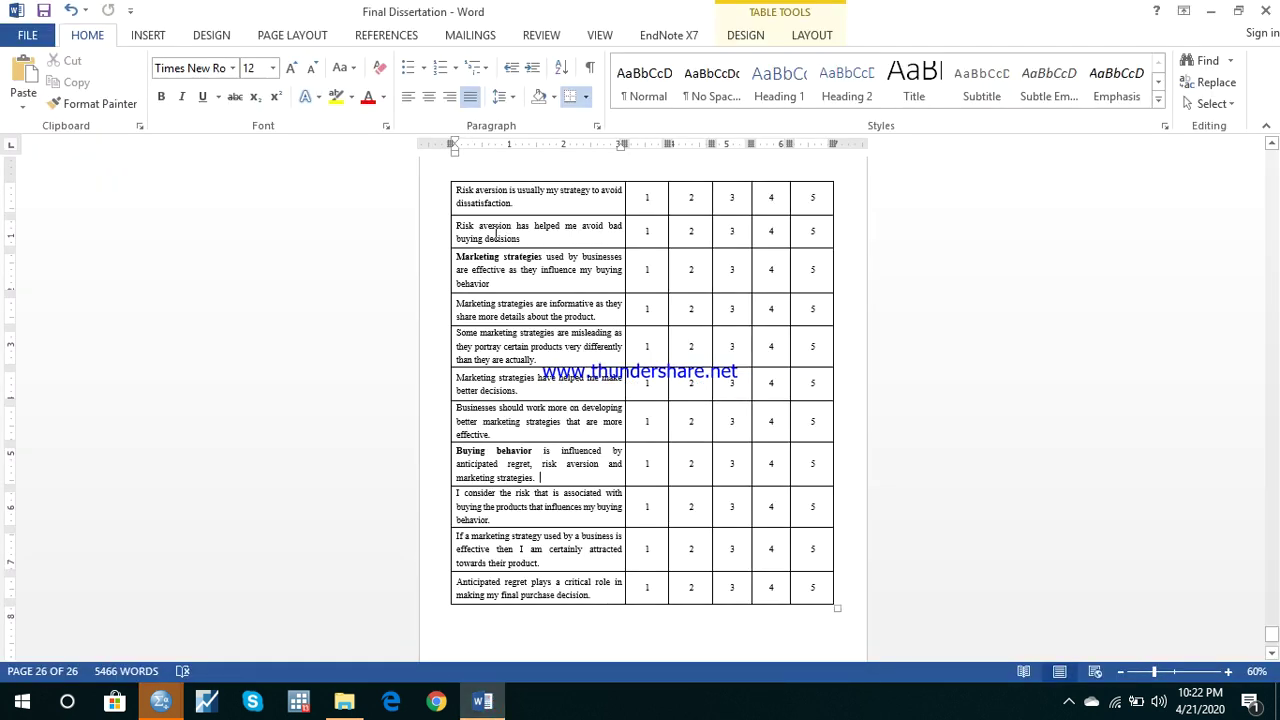
drag(490, 198, 500, 508)
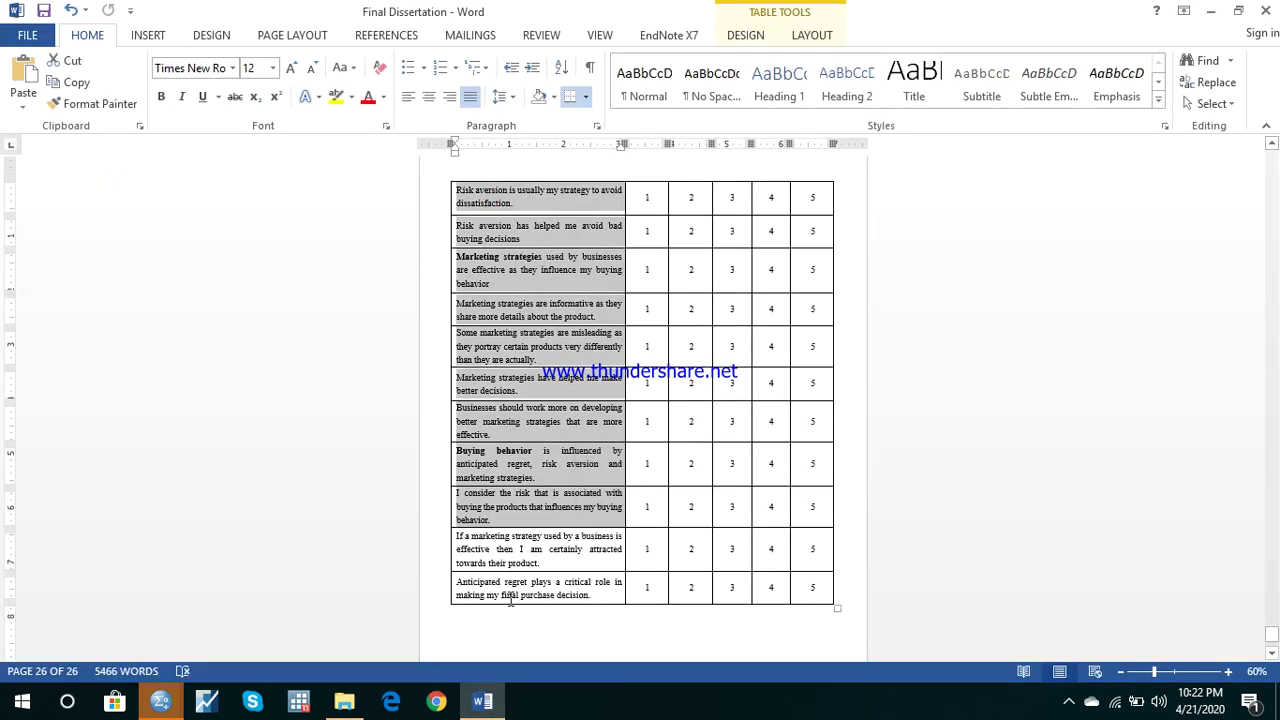
click(160, 702)
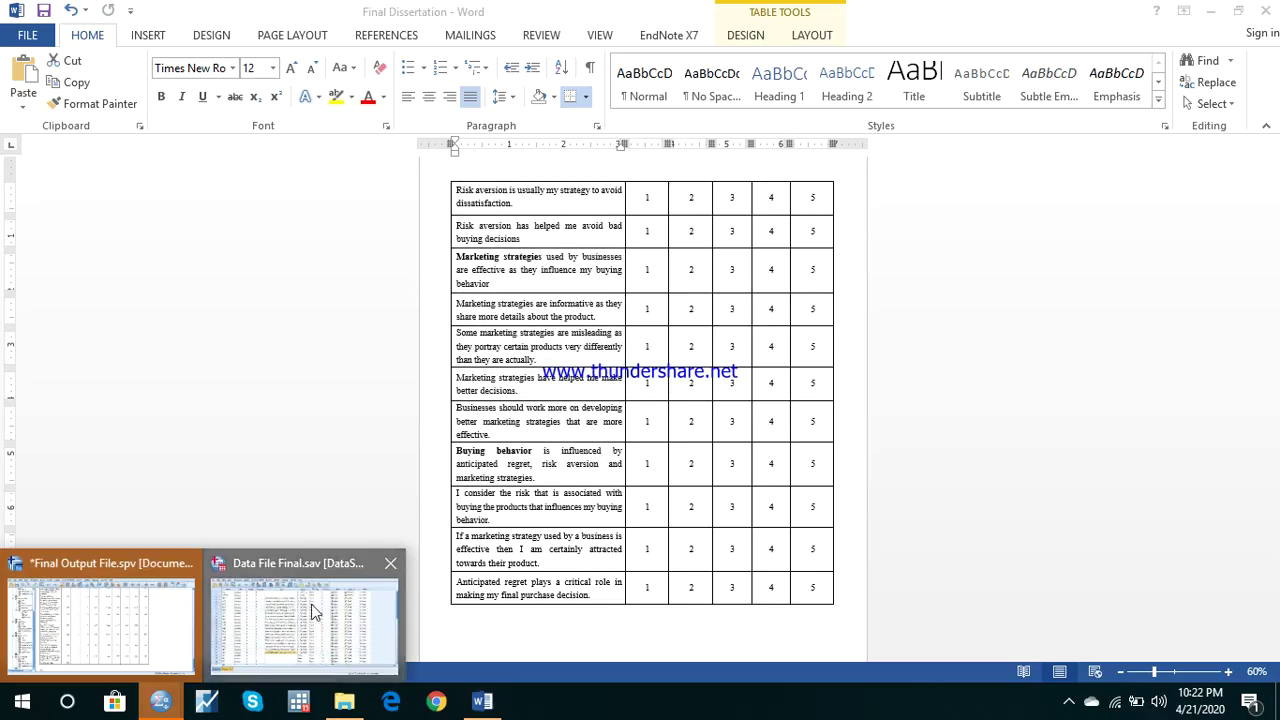
click(312, 611)
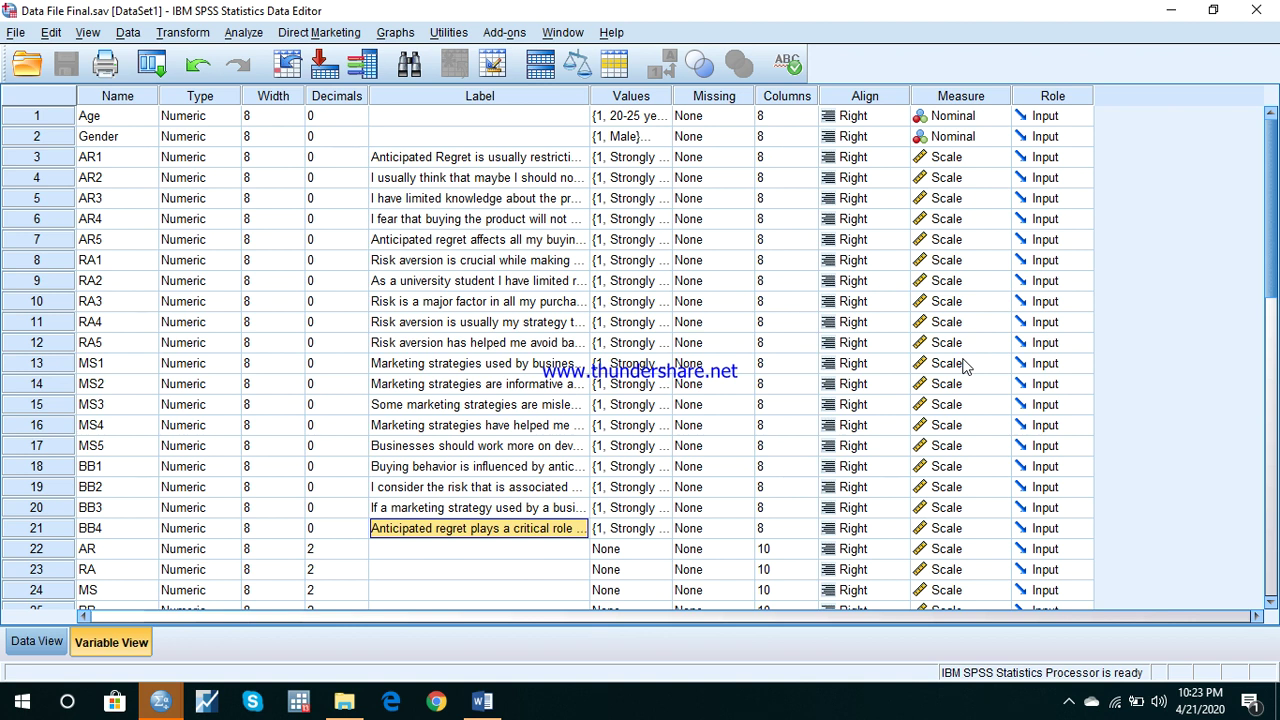
- Check the names of variables AR1 and AR, and examine the coded responses across the cases in Data View
click(113, 160)
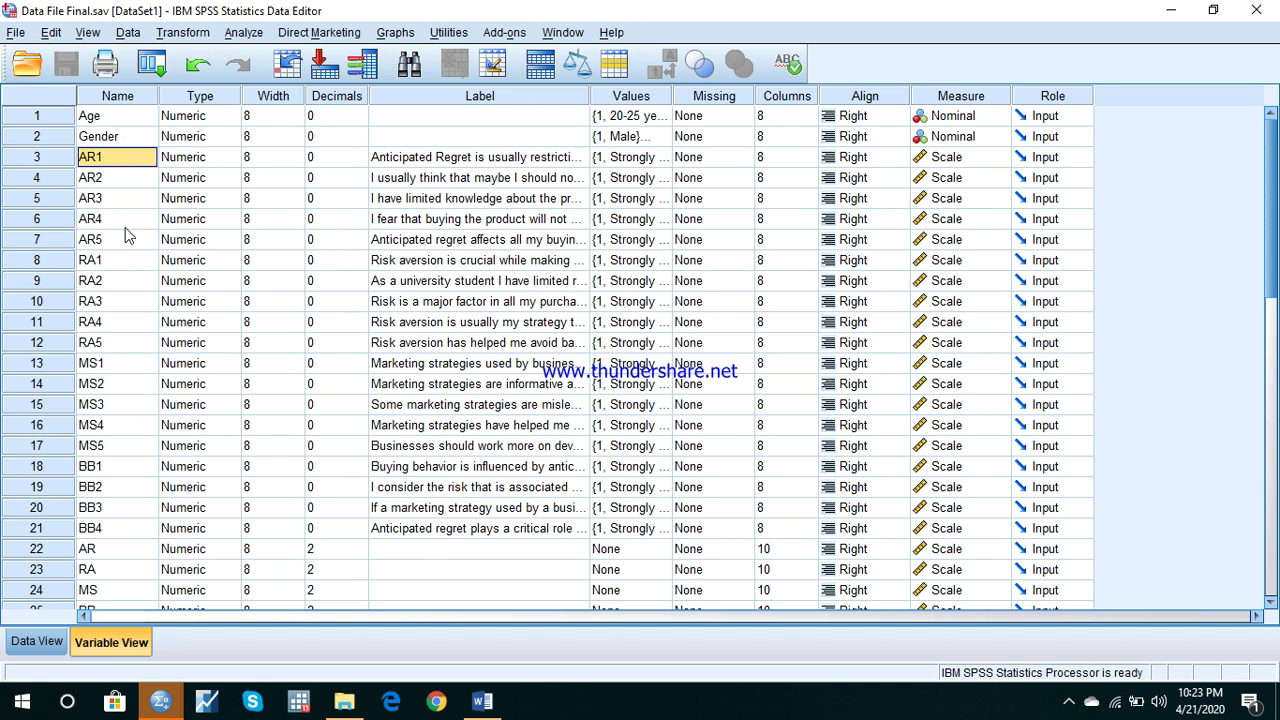
click(133, 559)
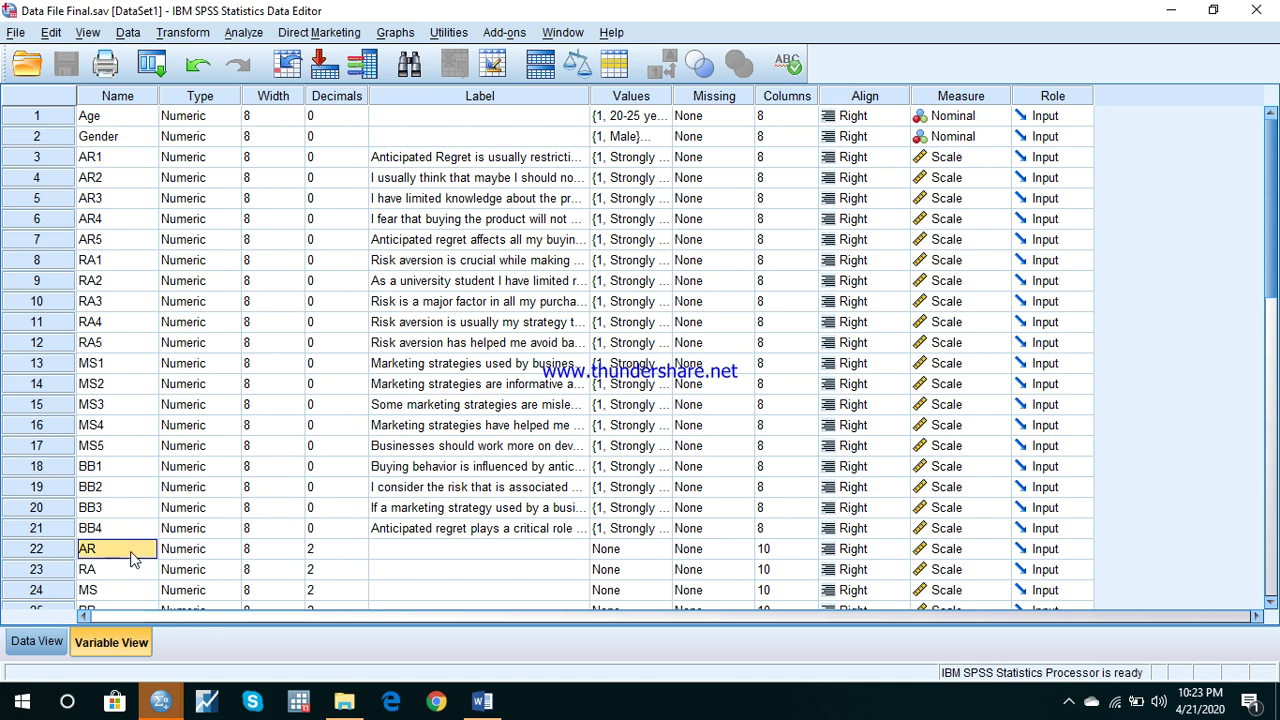
click(51, 643)
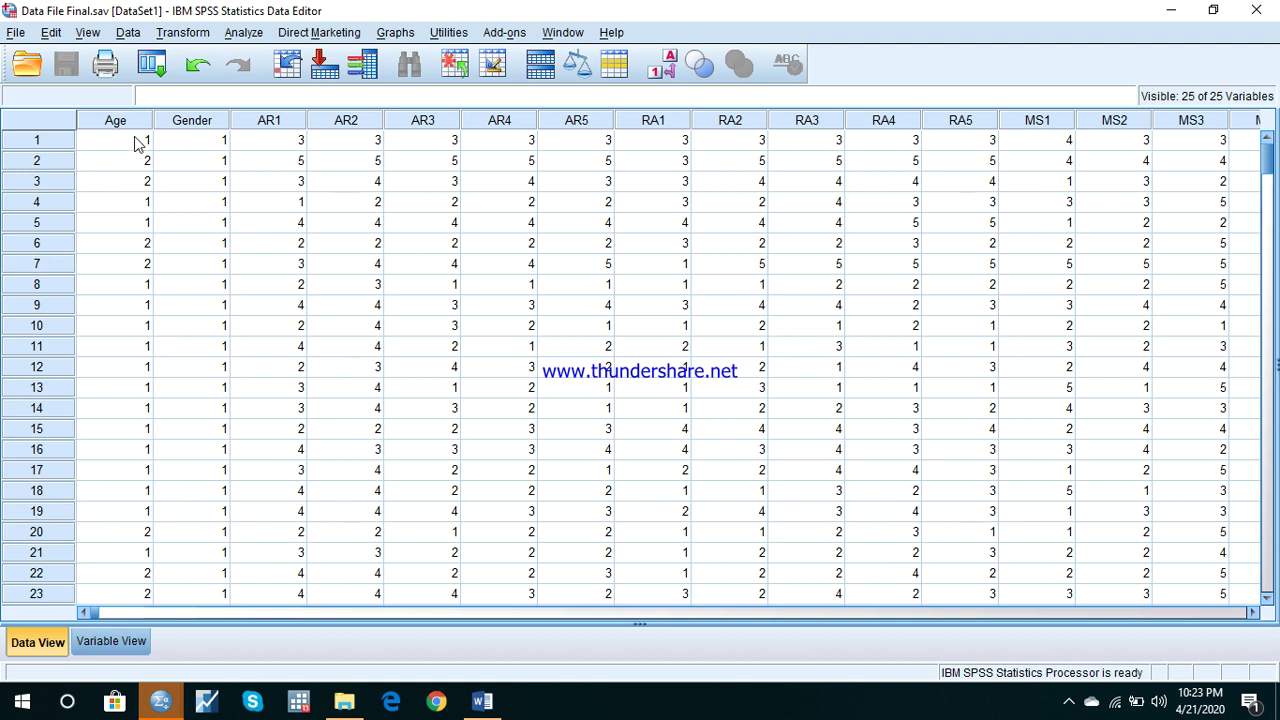
scroll(912, 308, down, 20)
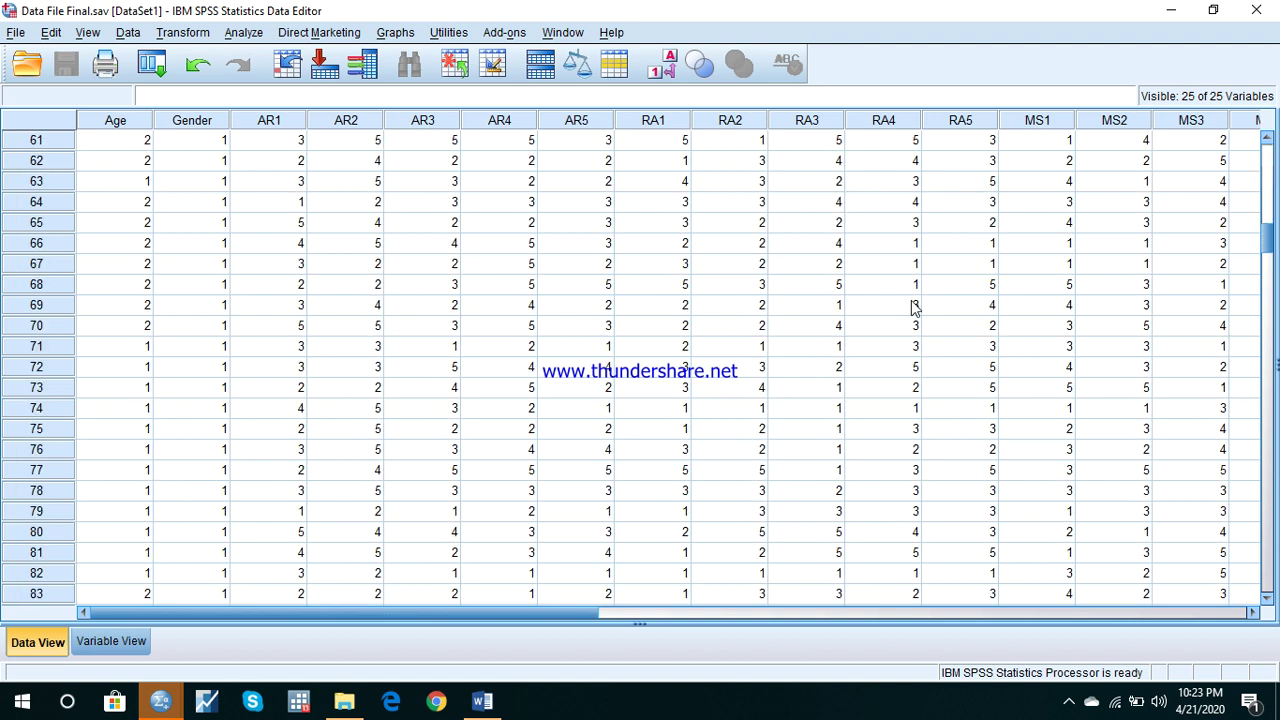
scroll(912, 308, down, 19)
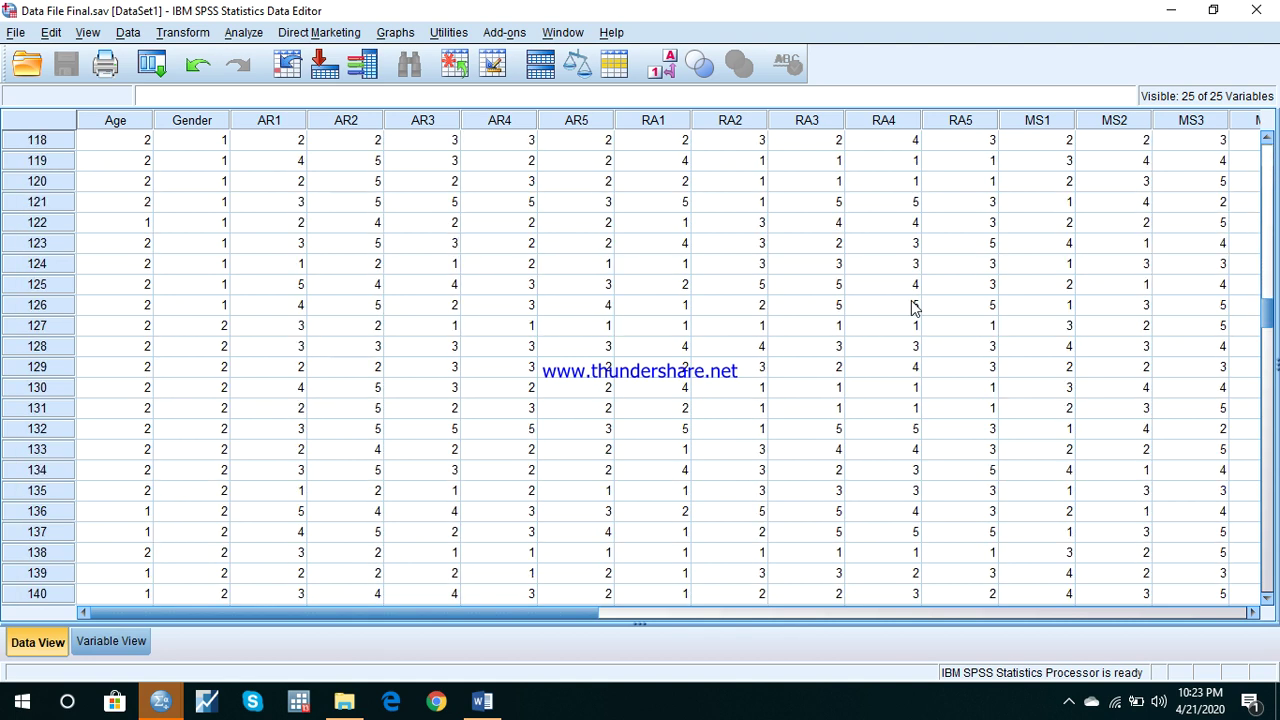
scroll(912, 308, up, 20)
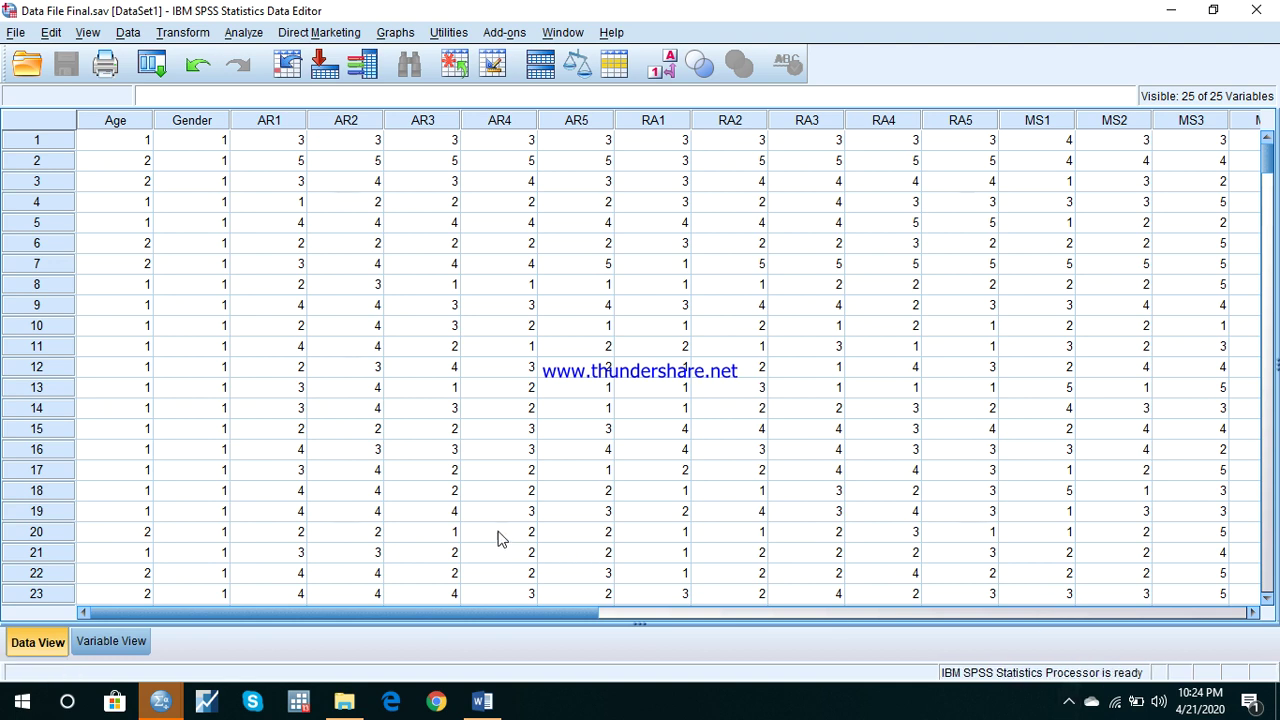
- Set up a Reliability Analysis with Age, Gender and all questionnaire items AR1 to BB4, excluding AR, RA, MS and BB
click(248, 34)
mouse_move(307, 300)
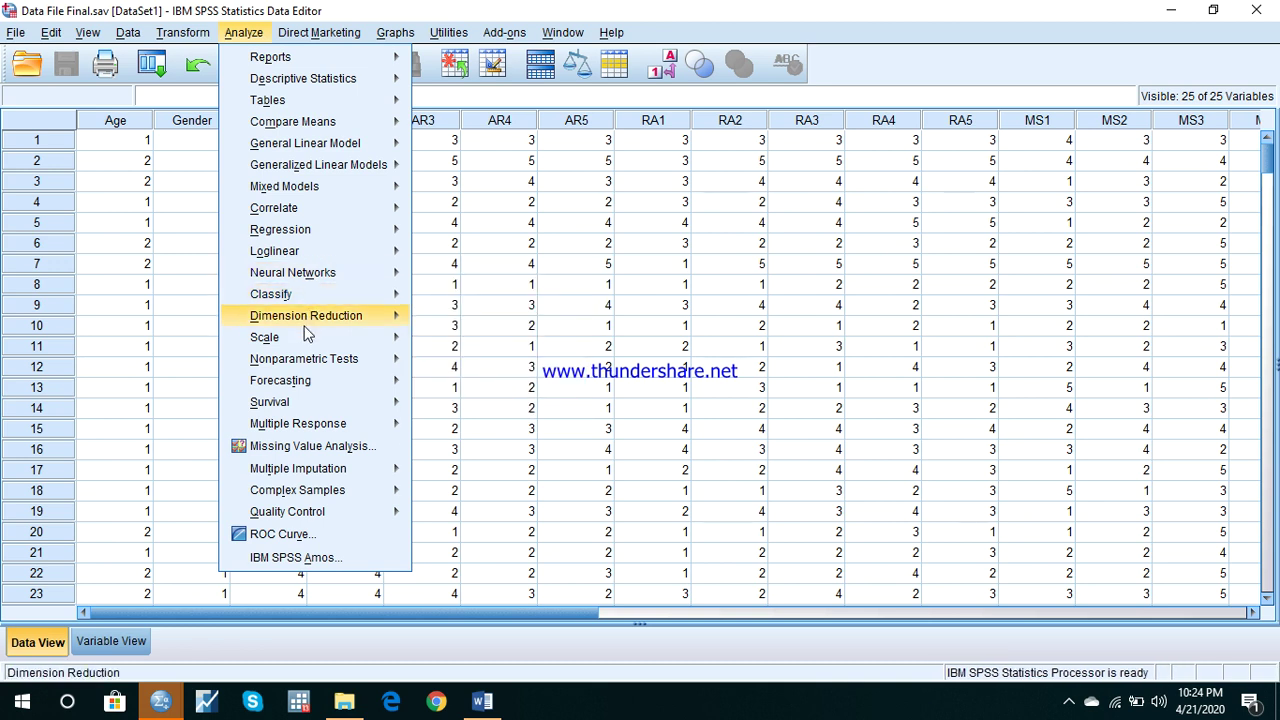
mouse_move(305, 340)
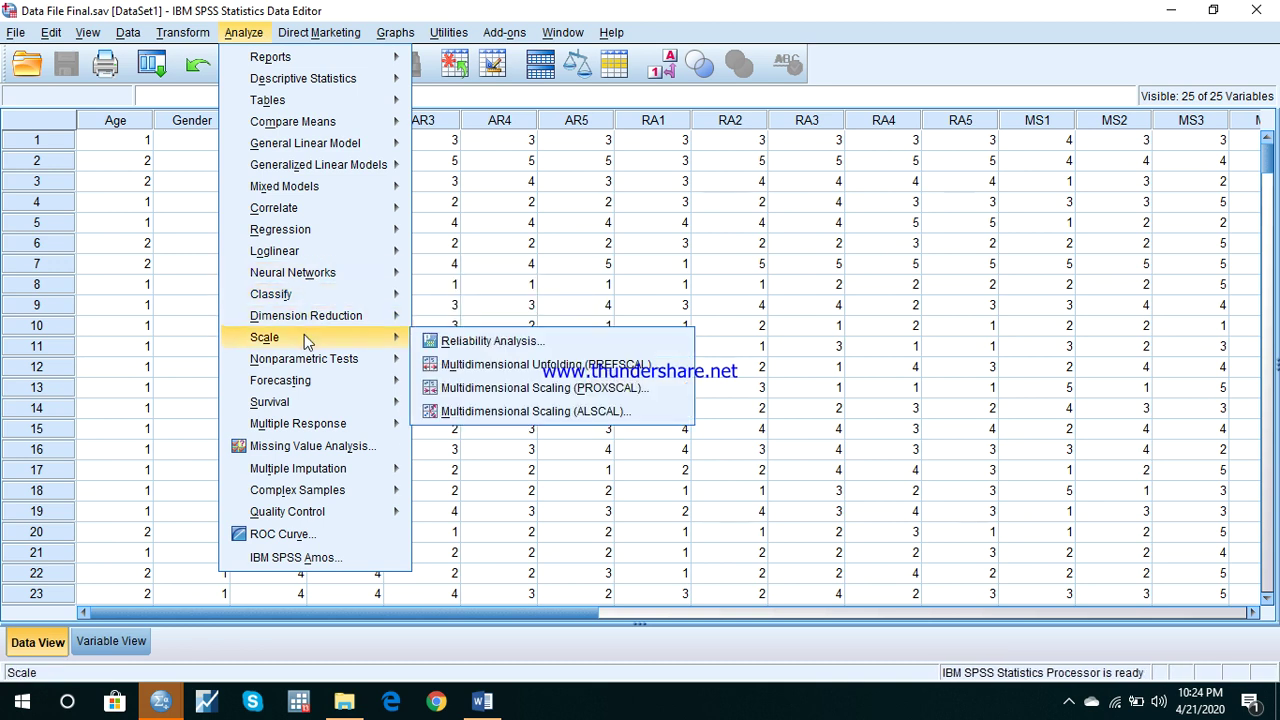
click(487, 342)
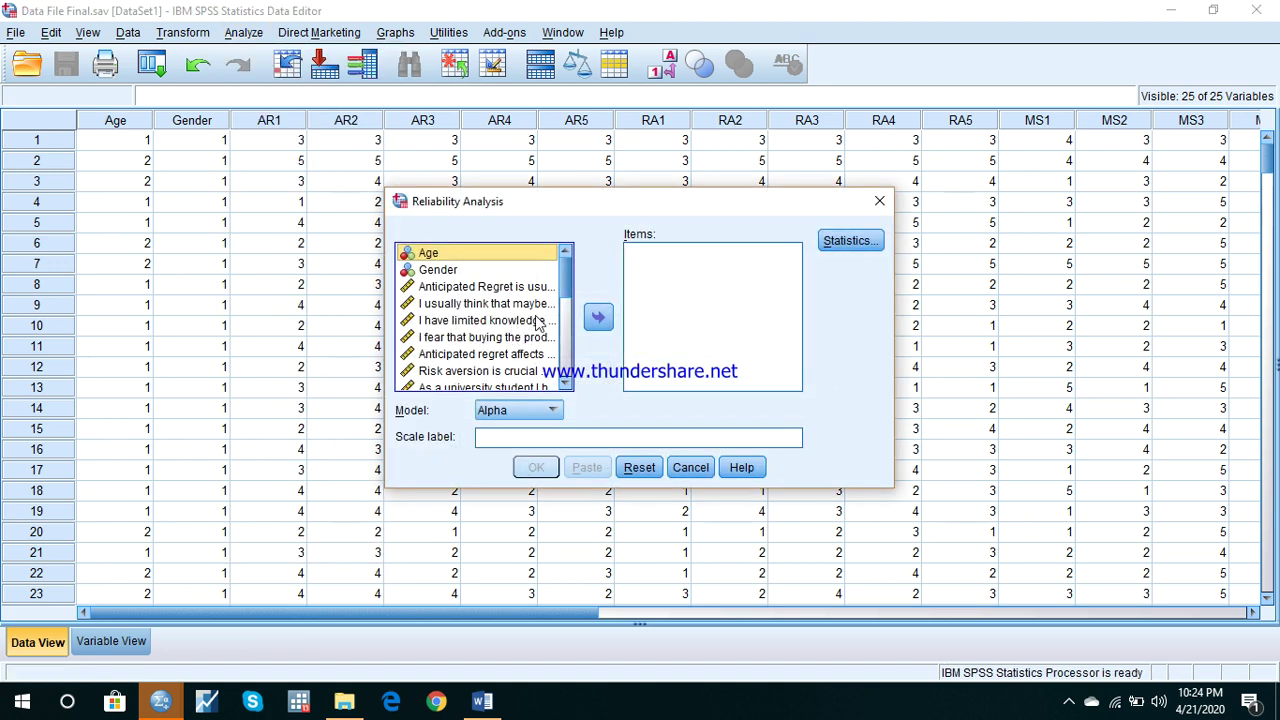
scroll(520, 320, down, 8)
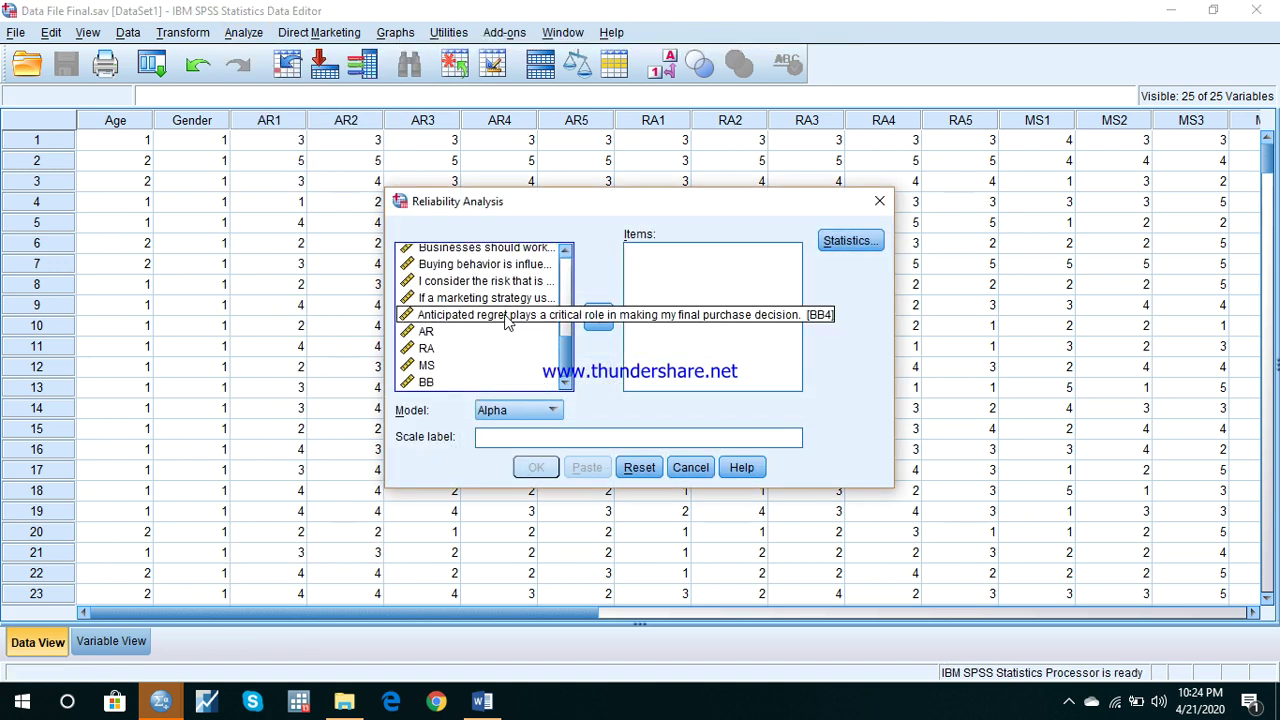
click(500, 331)
key(ctrl+a)
scroll(530, 340, up, 8)
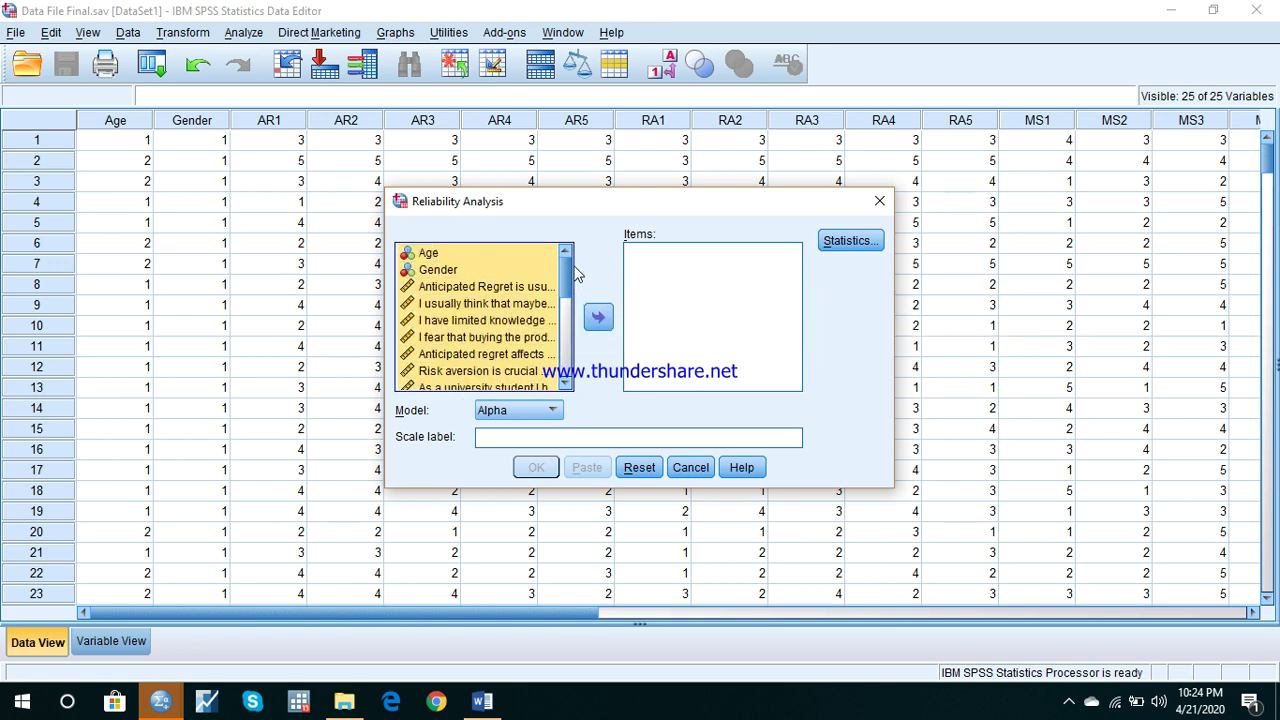
scroll(510, 350, down, 6)
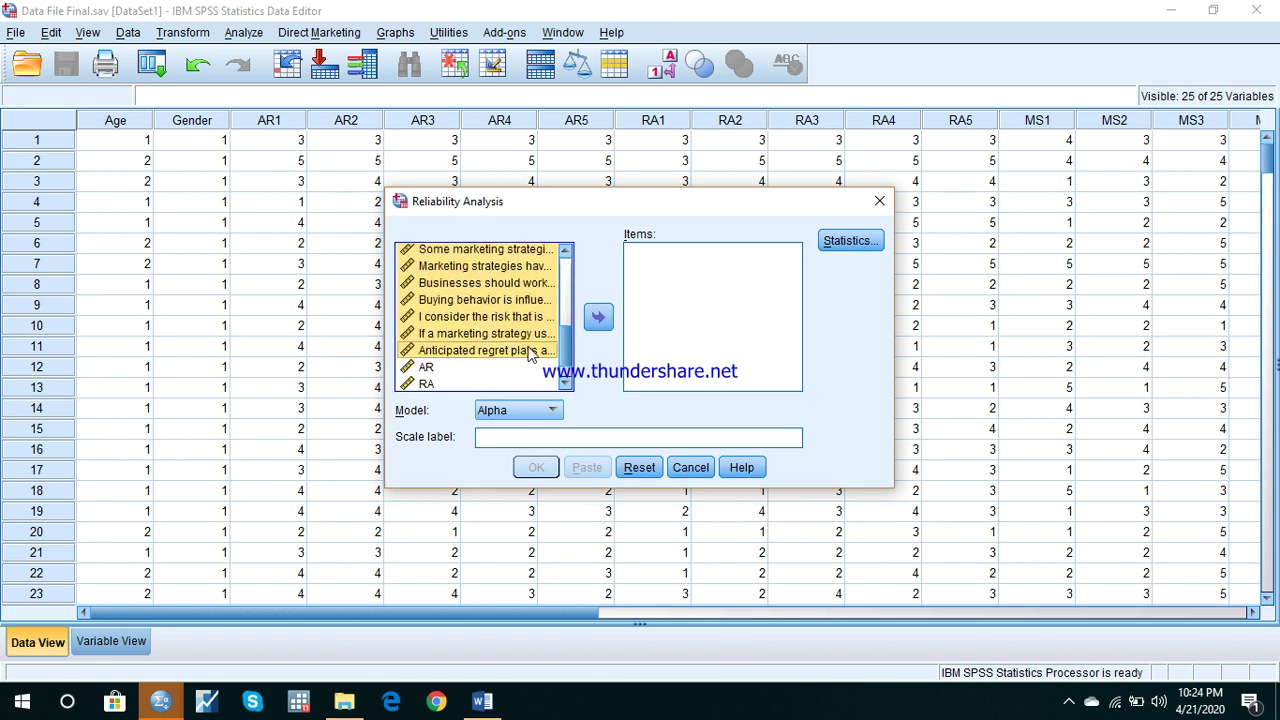
click(600, 318)
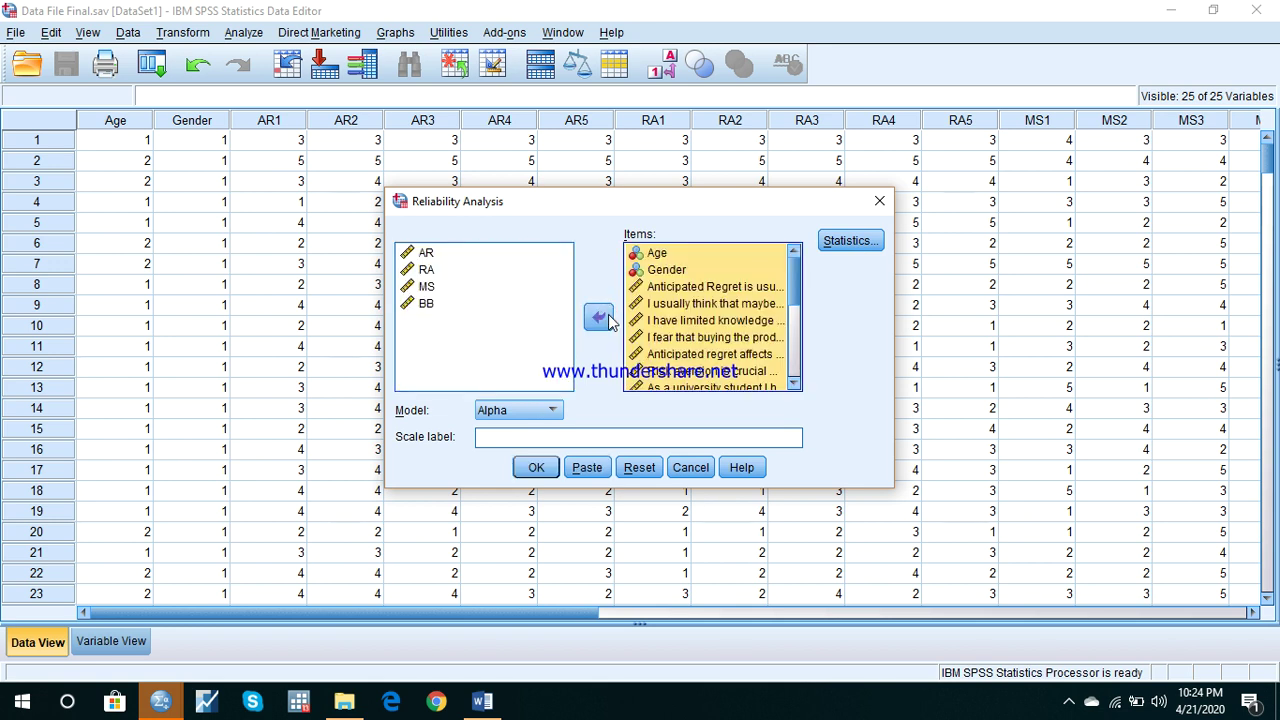
- Review the reliability statistics options without changing them, keep the Alpha model, and run the analysis
click(837, 243)
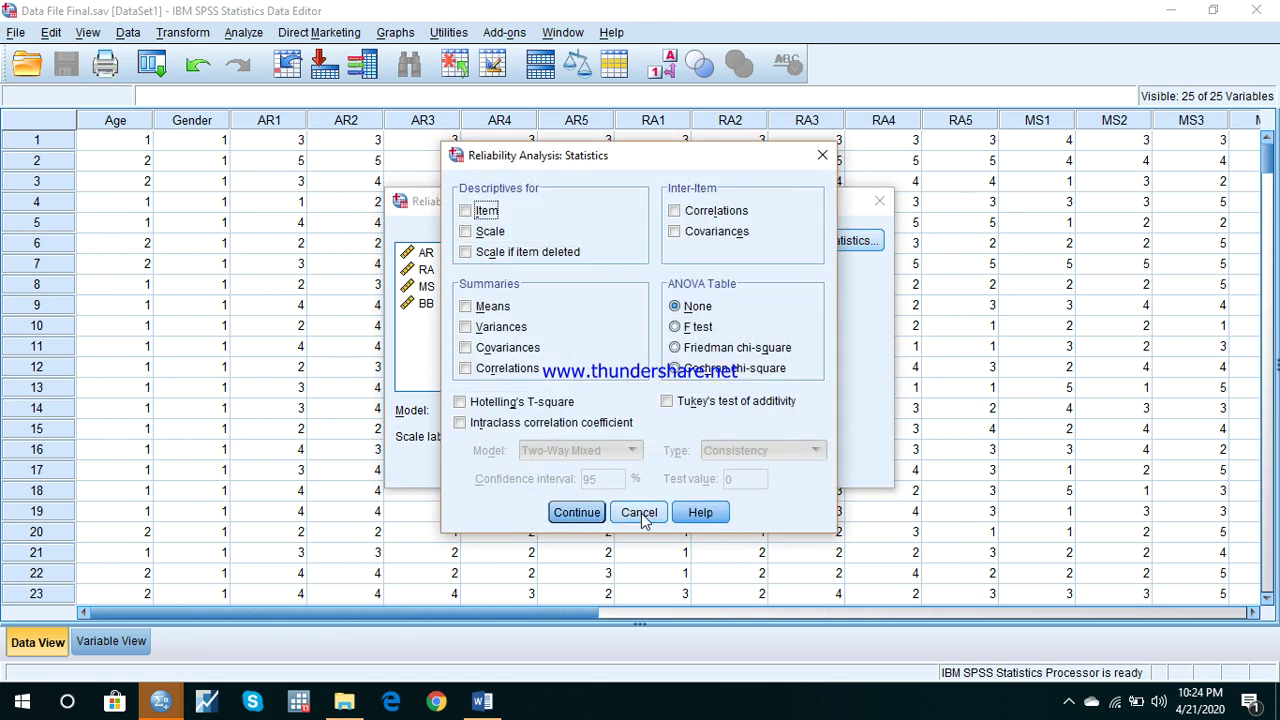
click(639, 512)
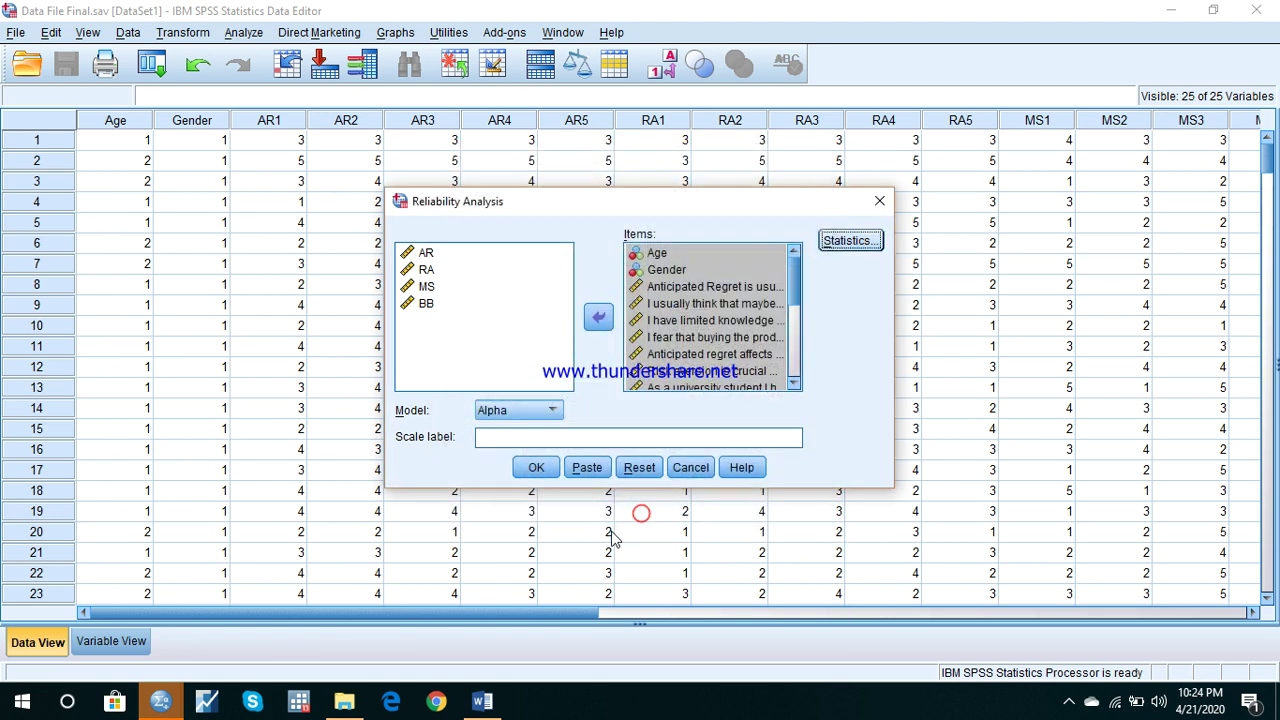
click(533, 411)
click(530, 410)
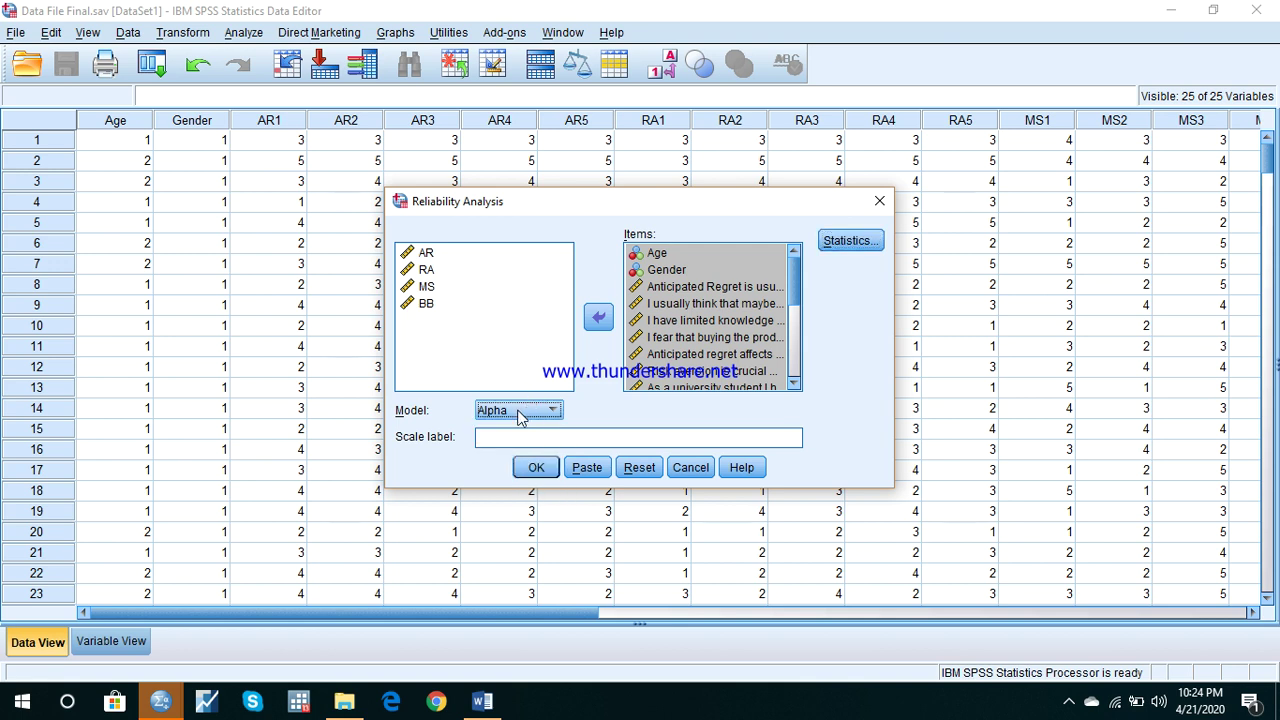
click(536, 468)
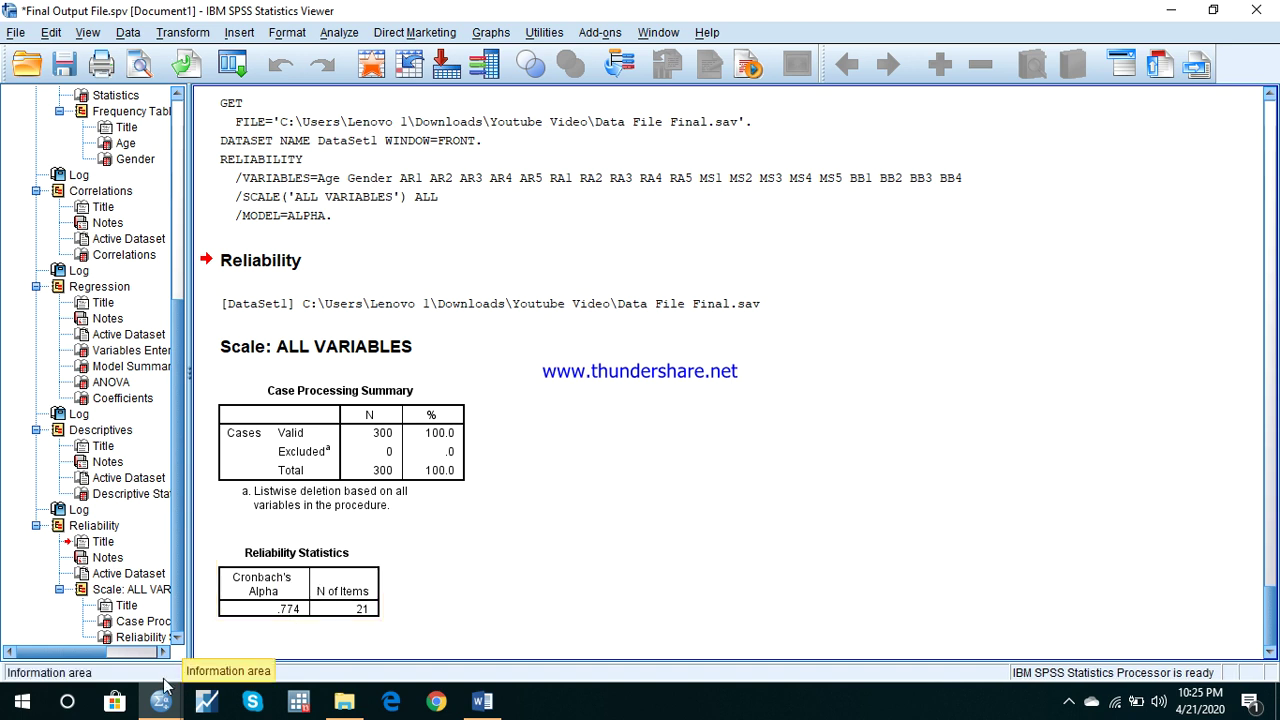
- Return to Data File Final.sav and examine the composite variables AR, RA, MS and BB in Variable View
mouse_move(162, 698)
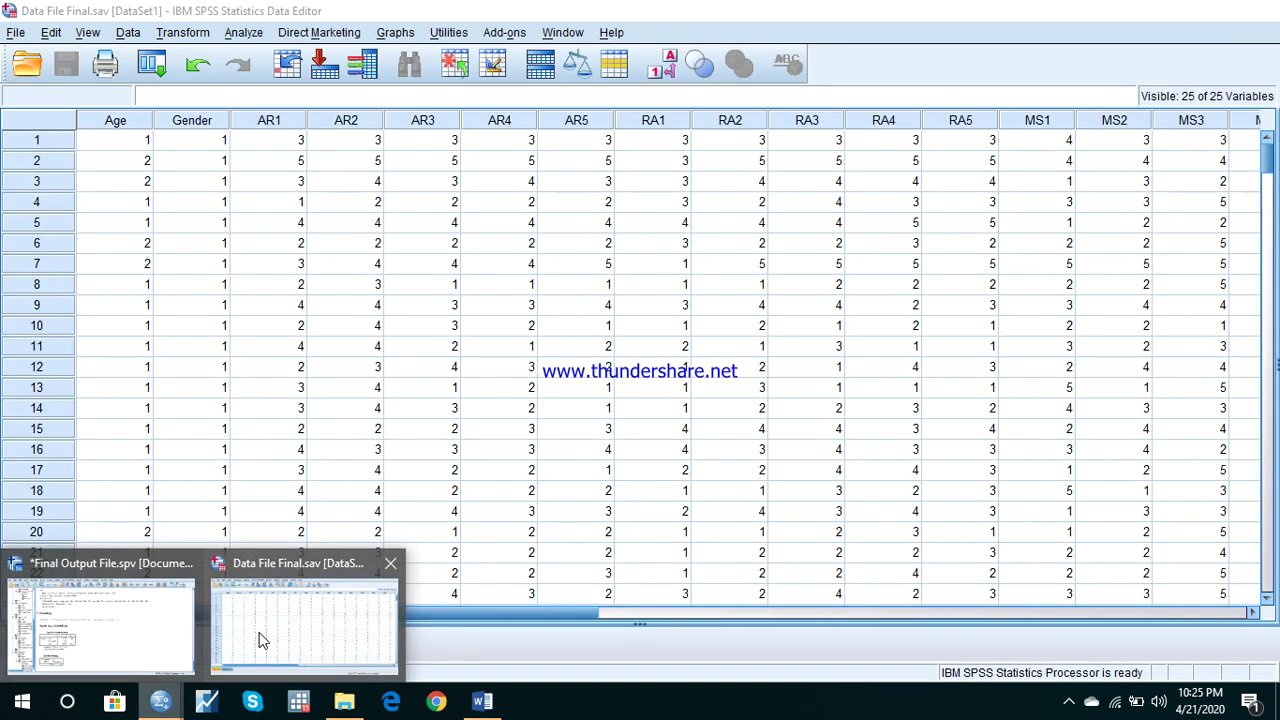
click(260, 640)
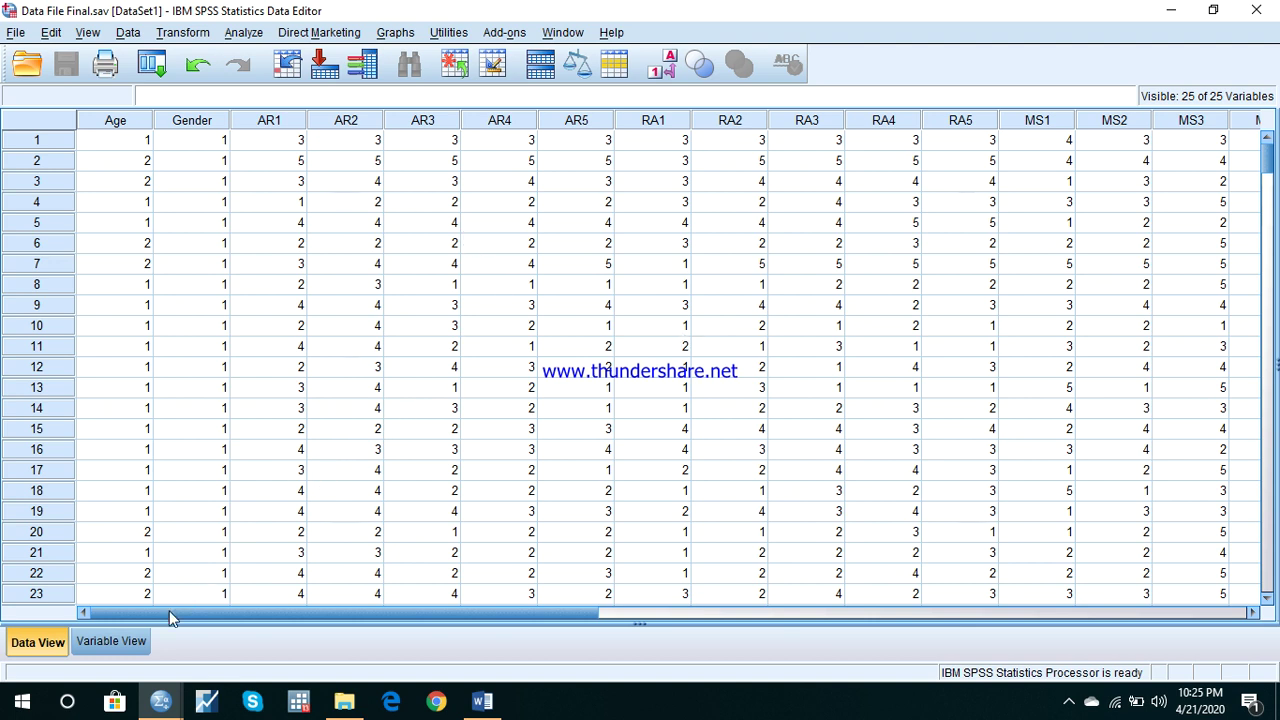
click(130, 641)
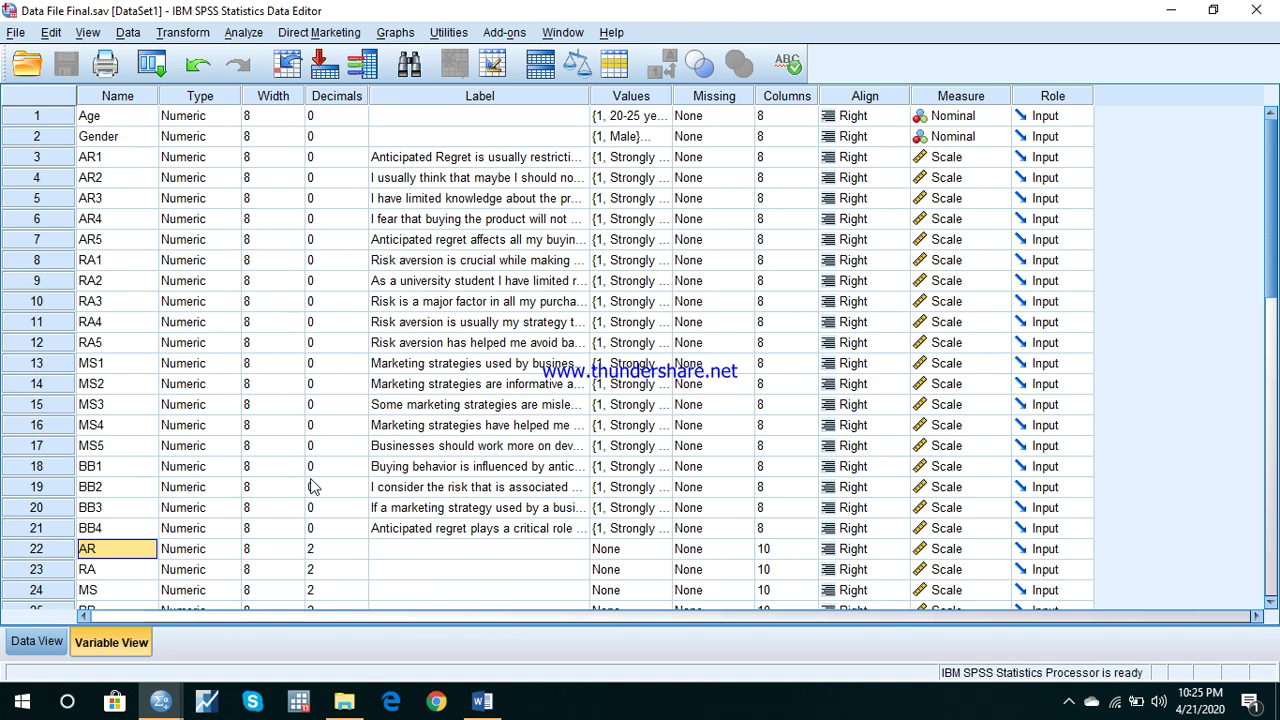
scroll(316, 491, down, 2)
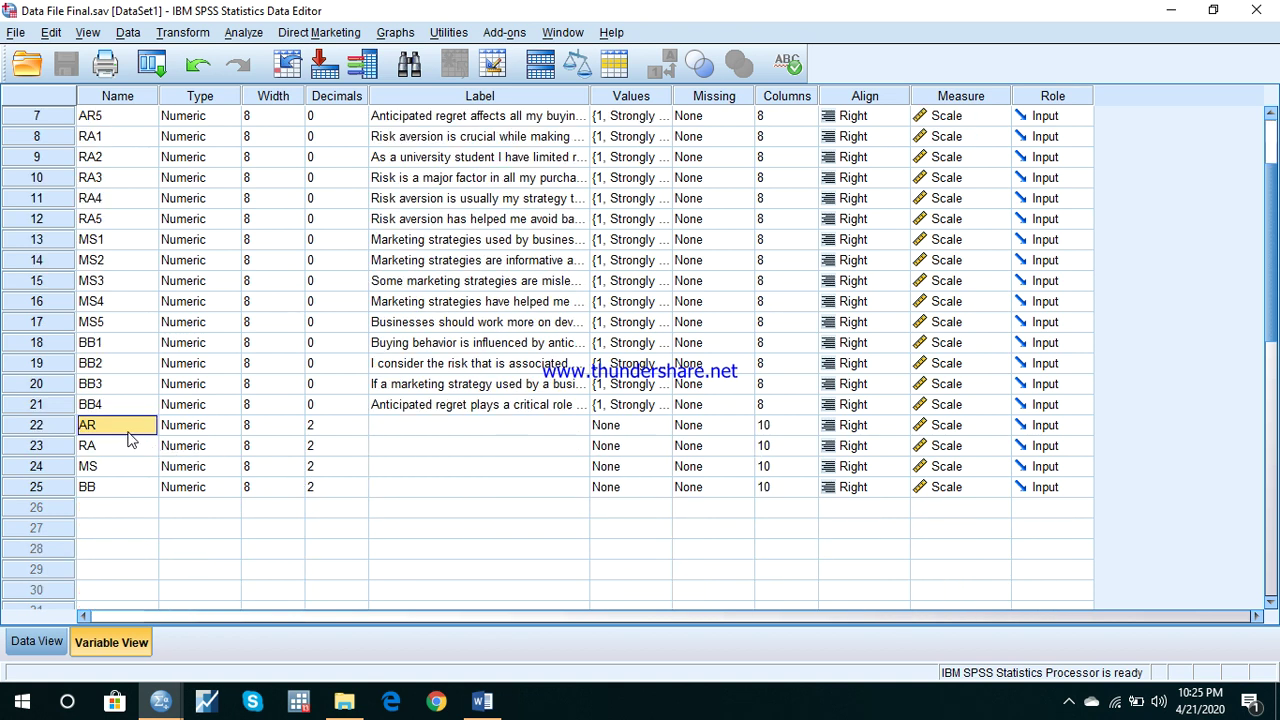
- Start a Compute Variable transformation from Data View with AR as the target variable
click(50, 645)
click(200, 34)
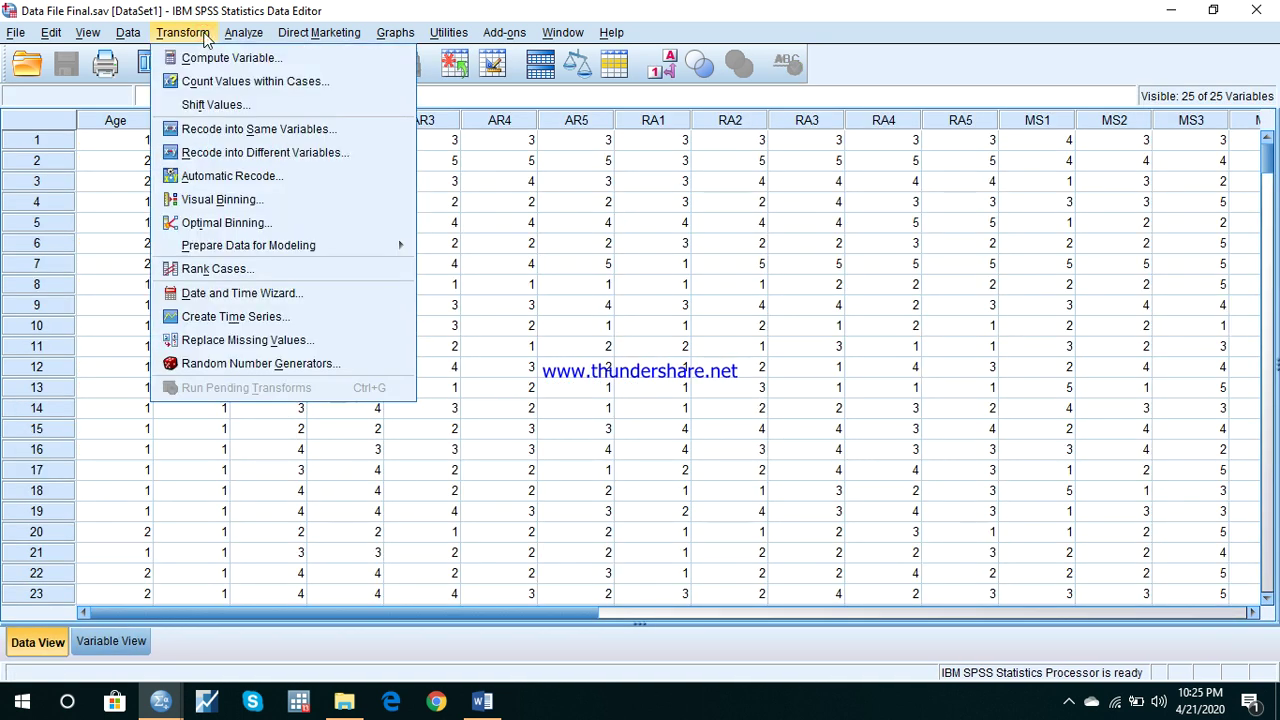
click(210, 60)
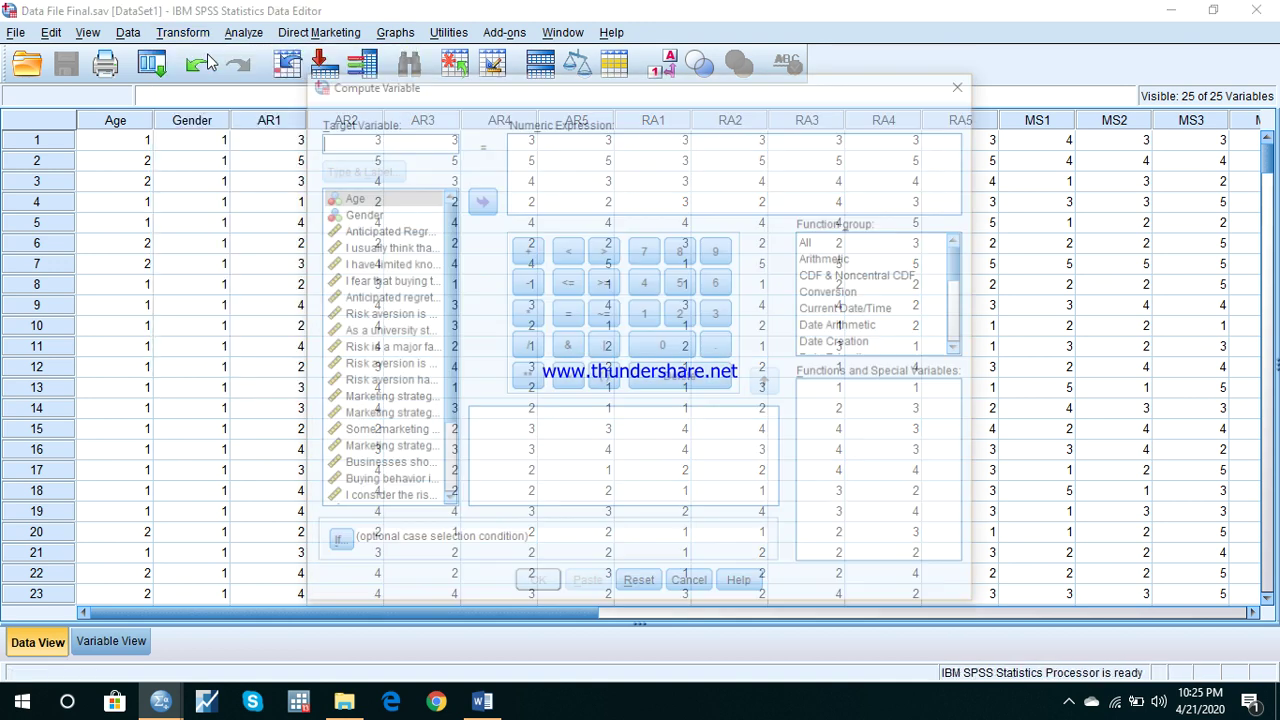
click(396, 230)
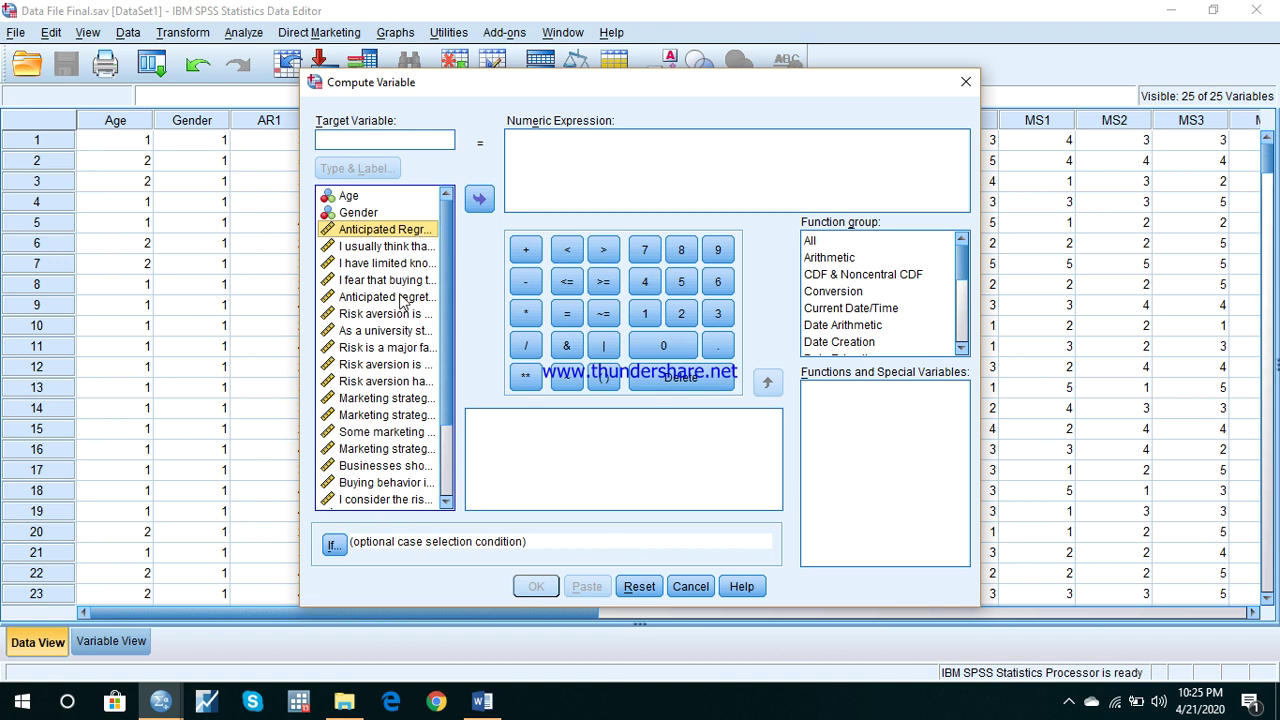
click(404, 143)
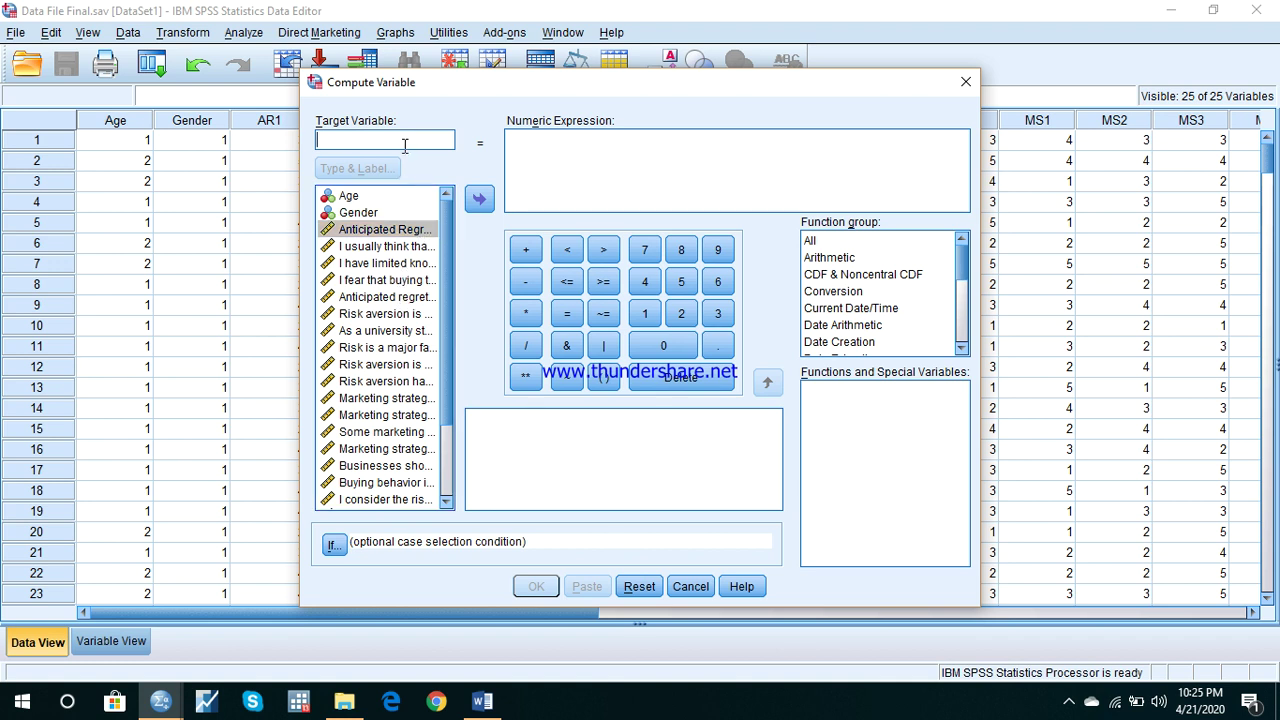
text(AR)
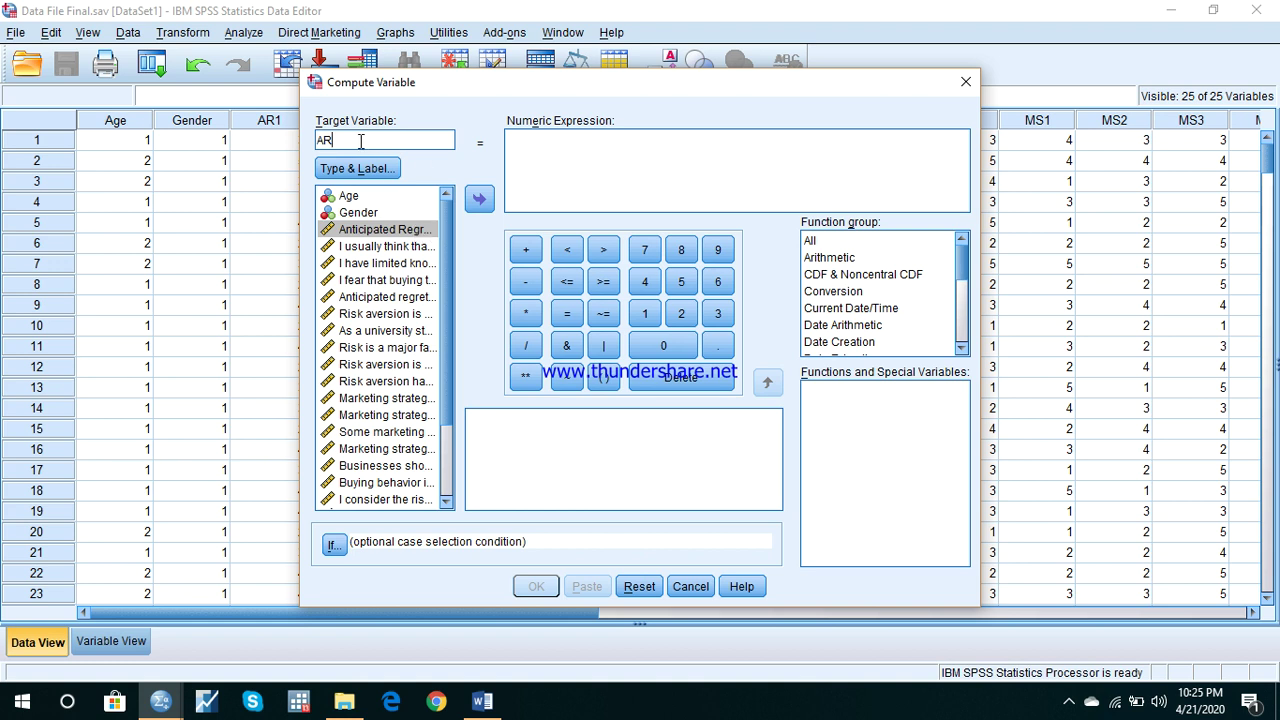
- Begin the numeric expression with a parenthesised sum of the anticipated-regret items AR1 and AR2, ready for another term
click(559, 152)
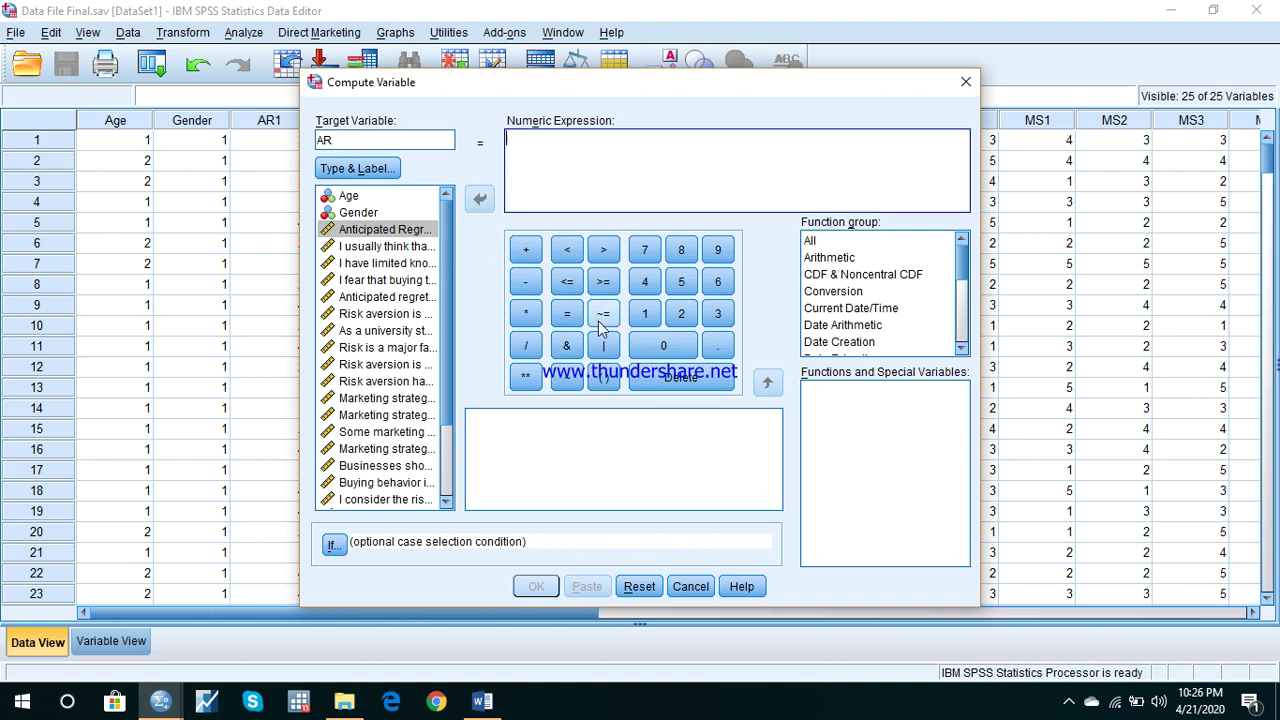
click(603, 377)
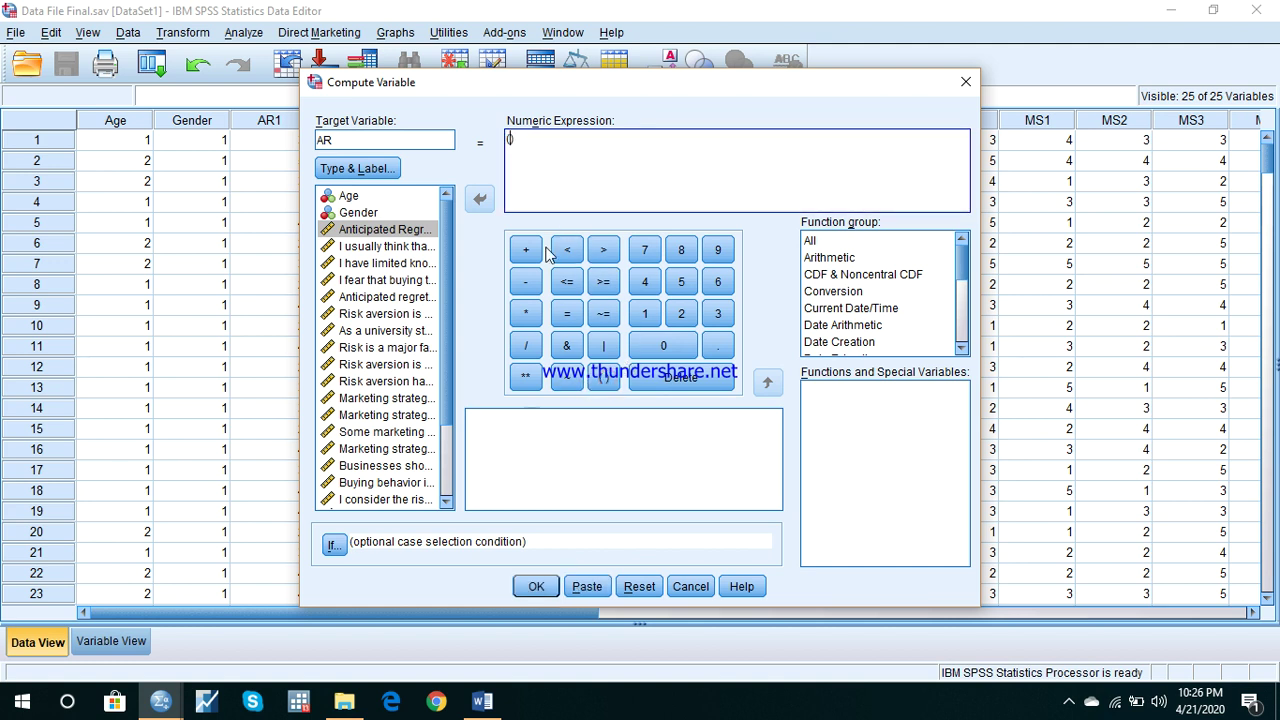
click(402, 232)
click(478, 201)
click(526, 252)
click(401, 248)
click(479, 199)
click(528, 250)
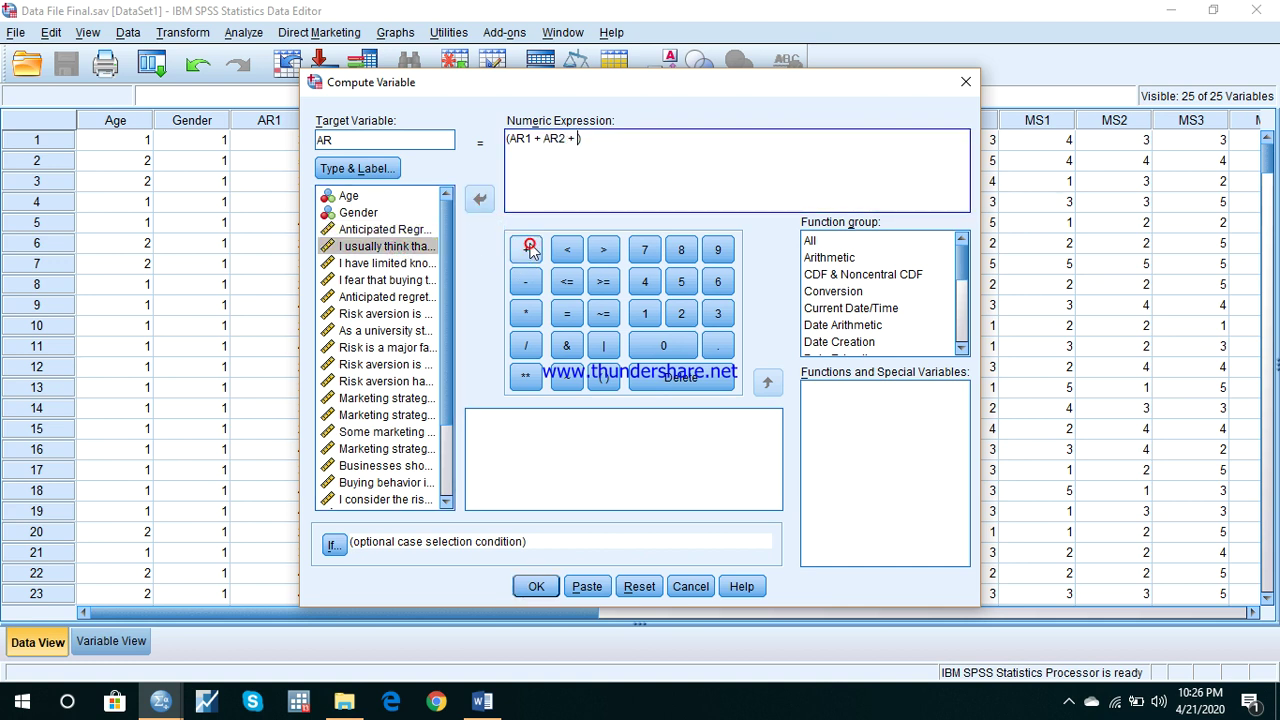
- Add items AR3, AR4 and AR5 to the sum inside the parentheses of the numeric expression
click(404, 263)
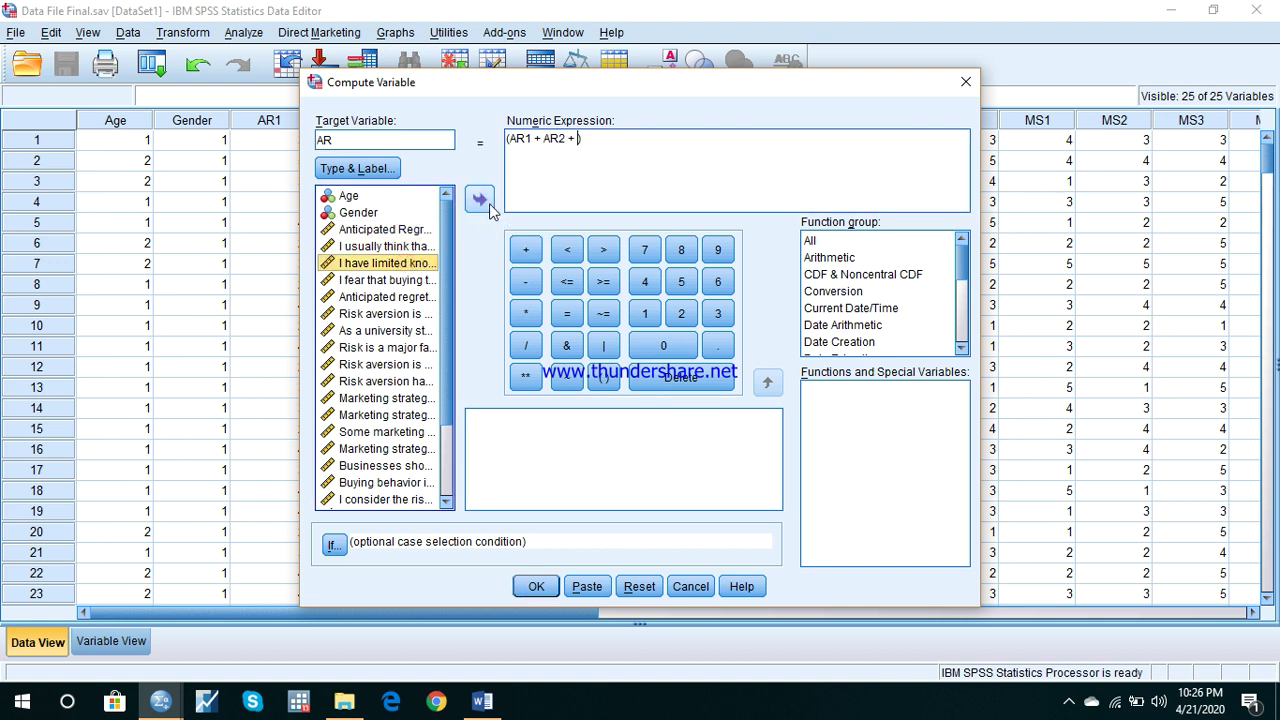
click(488, 203)
click(526, 250)
click(405, 280)
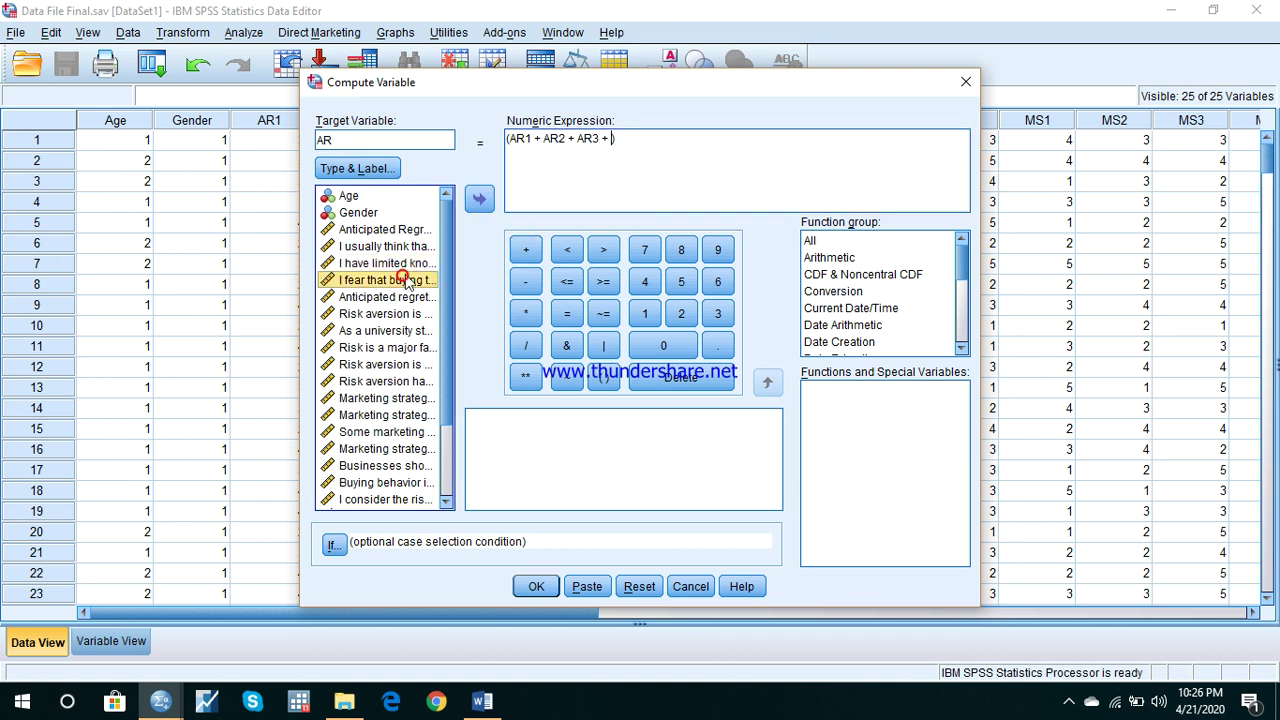
click(479, 199)
click(526, 250)
click(403, 297)
click(481, 200)
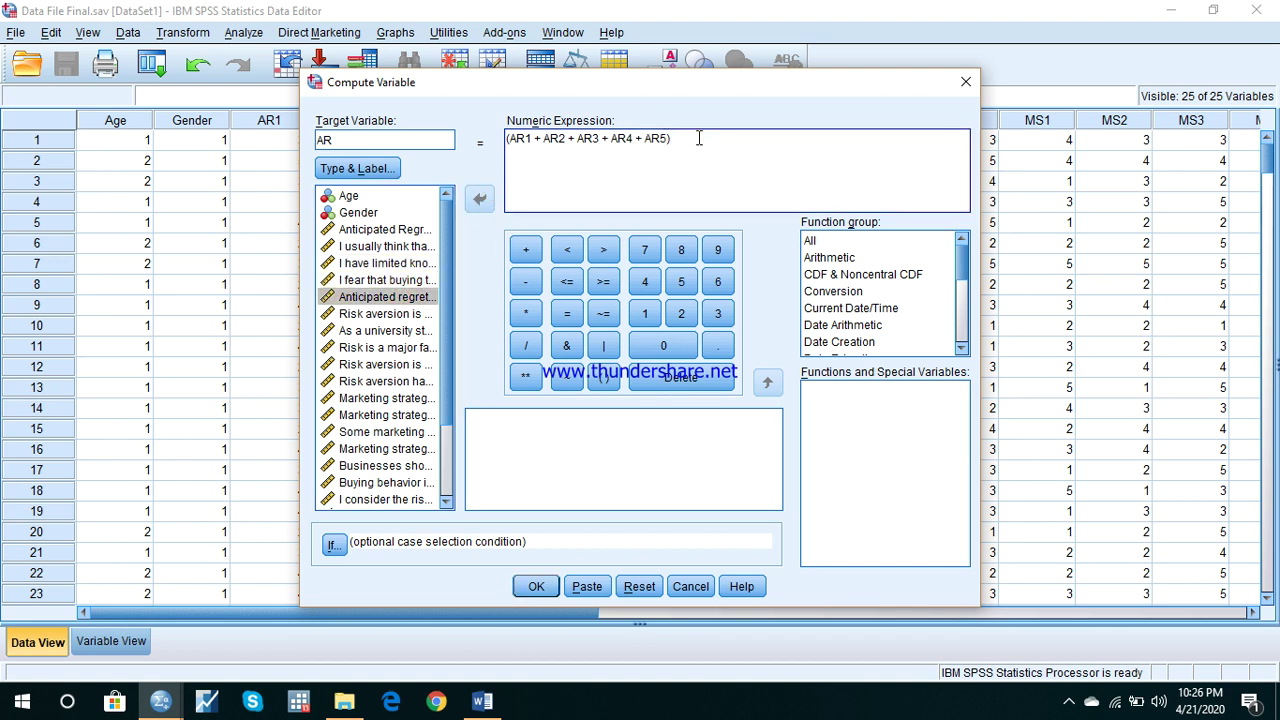
- Divide the item sum by 5 and try to compute AR, declining to change the existing variable
click(527, 349)
text(5)
click(538, 587)
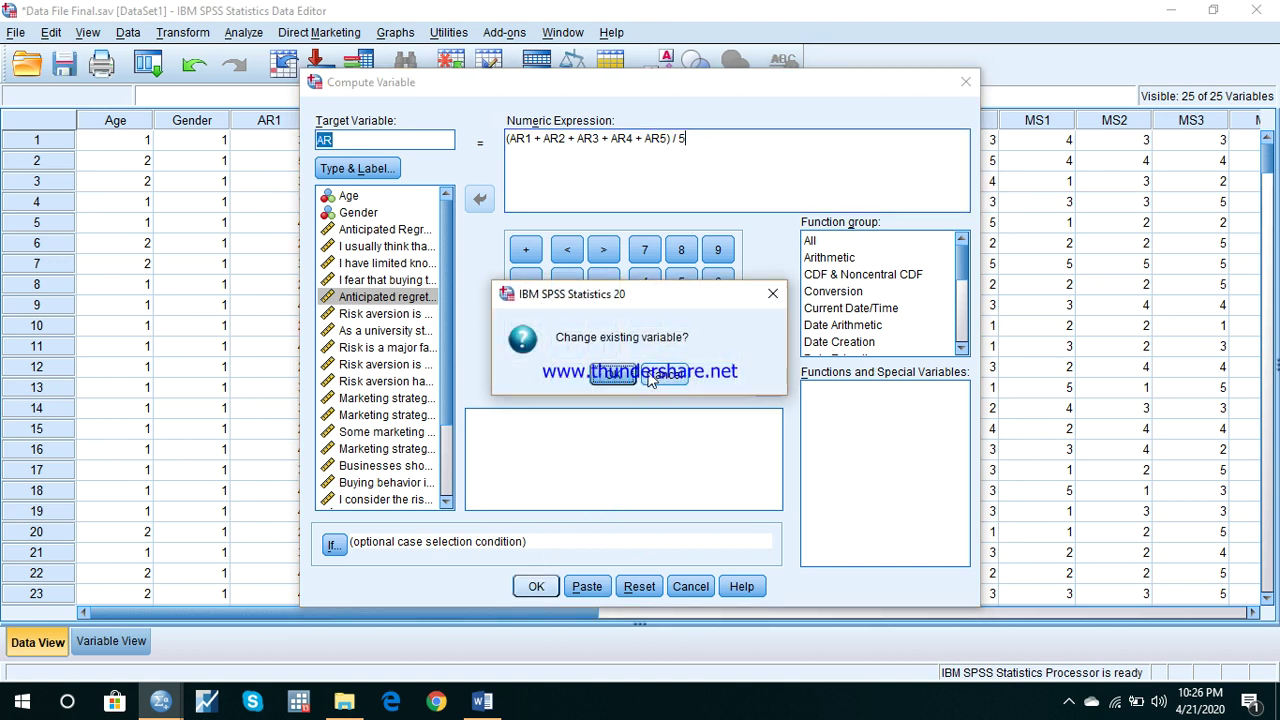
click(657, 376)
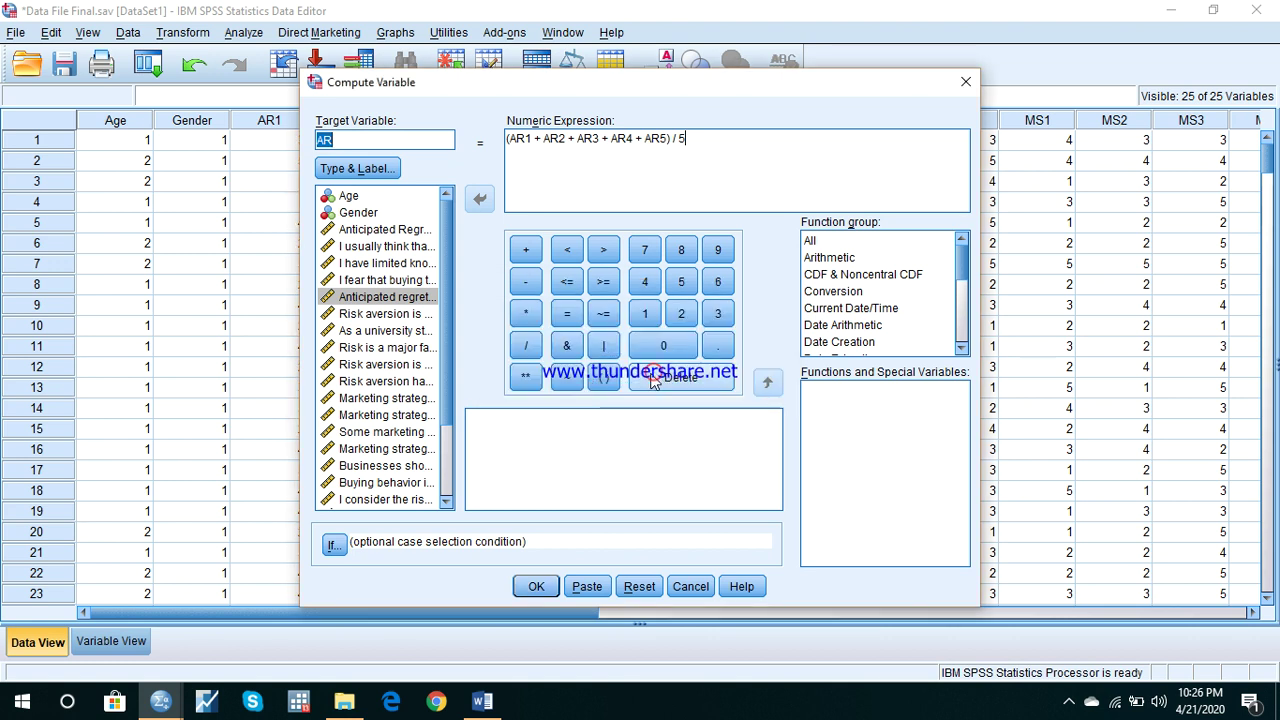
- Rename the target variable as ARRR and compute it from the expression
click(403, 146)
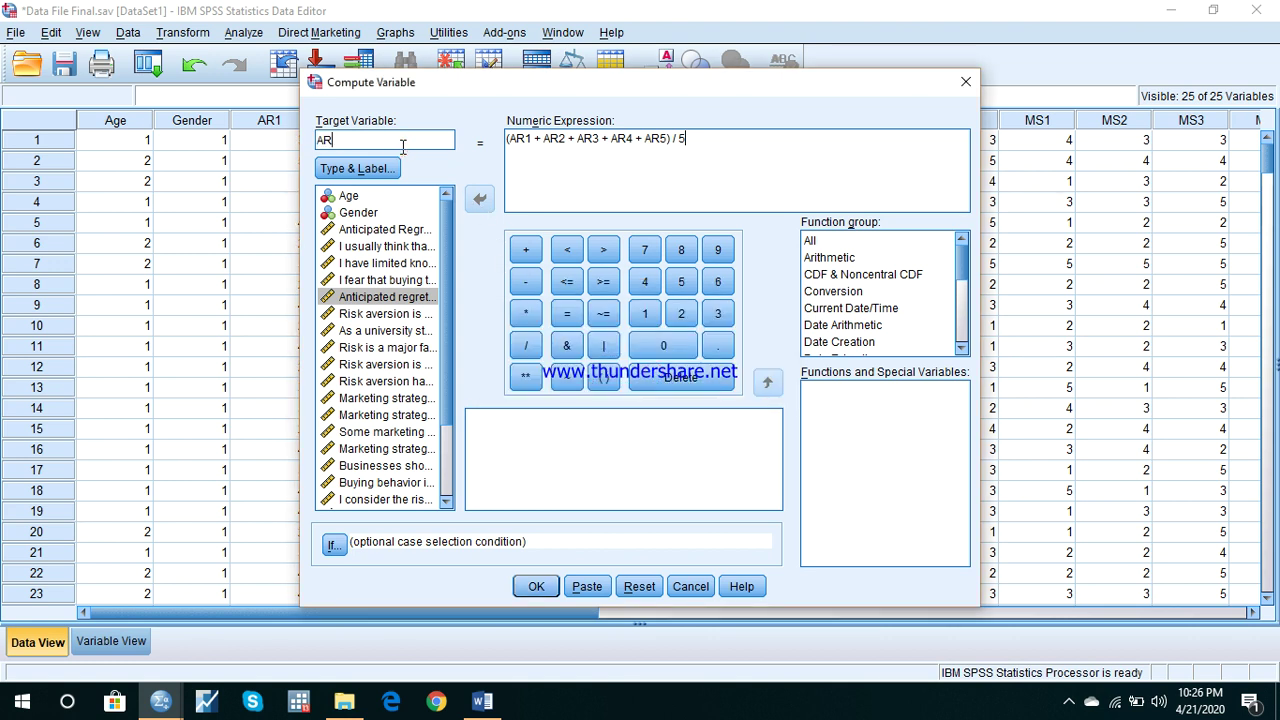
text(RR)
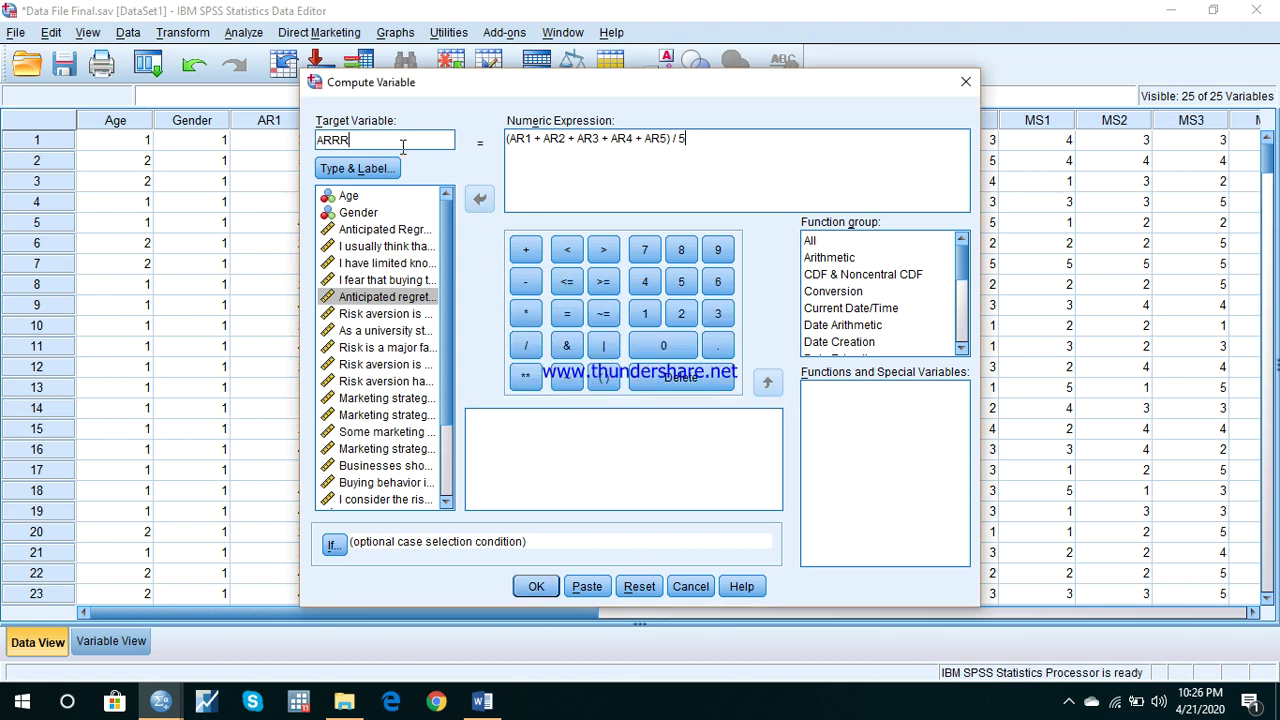
click(536, 587)
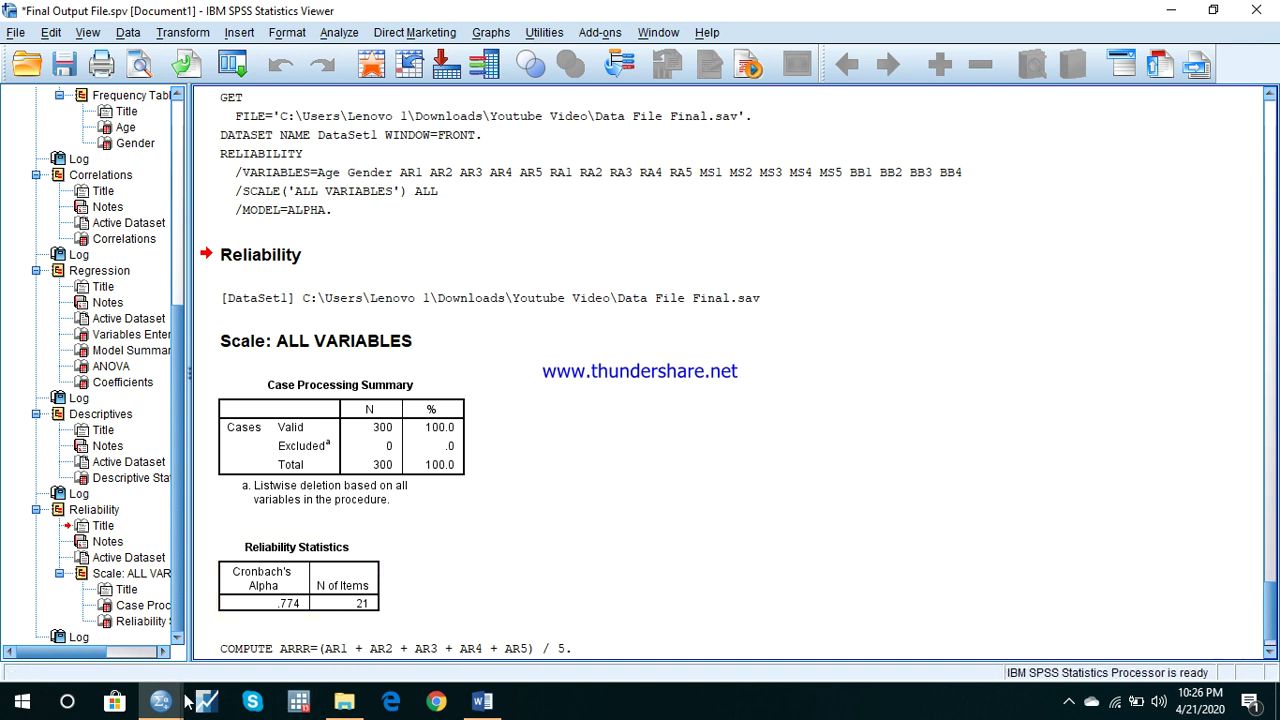
- Return to the data file, check the ARRR variable's entry in Variable View, and switch to Data View
mouse_move(162, 701)
click(330, 640)
click(111, 642)
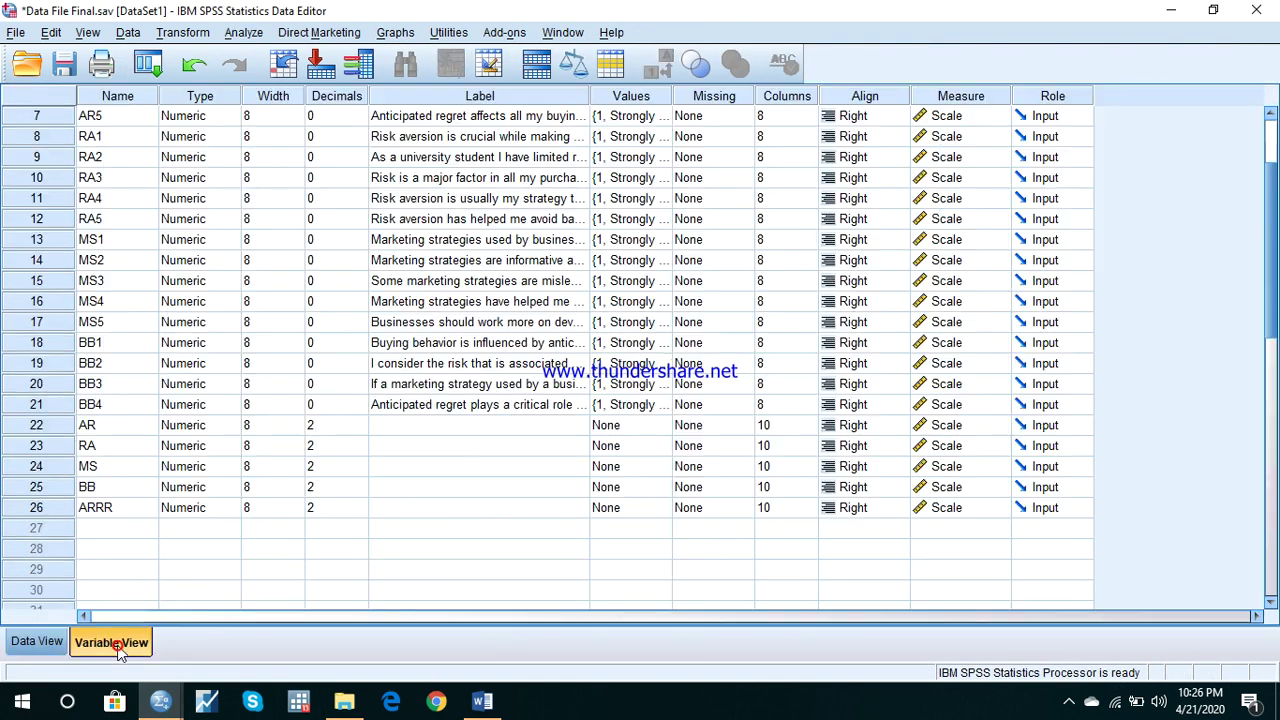
click(110, 507)
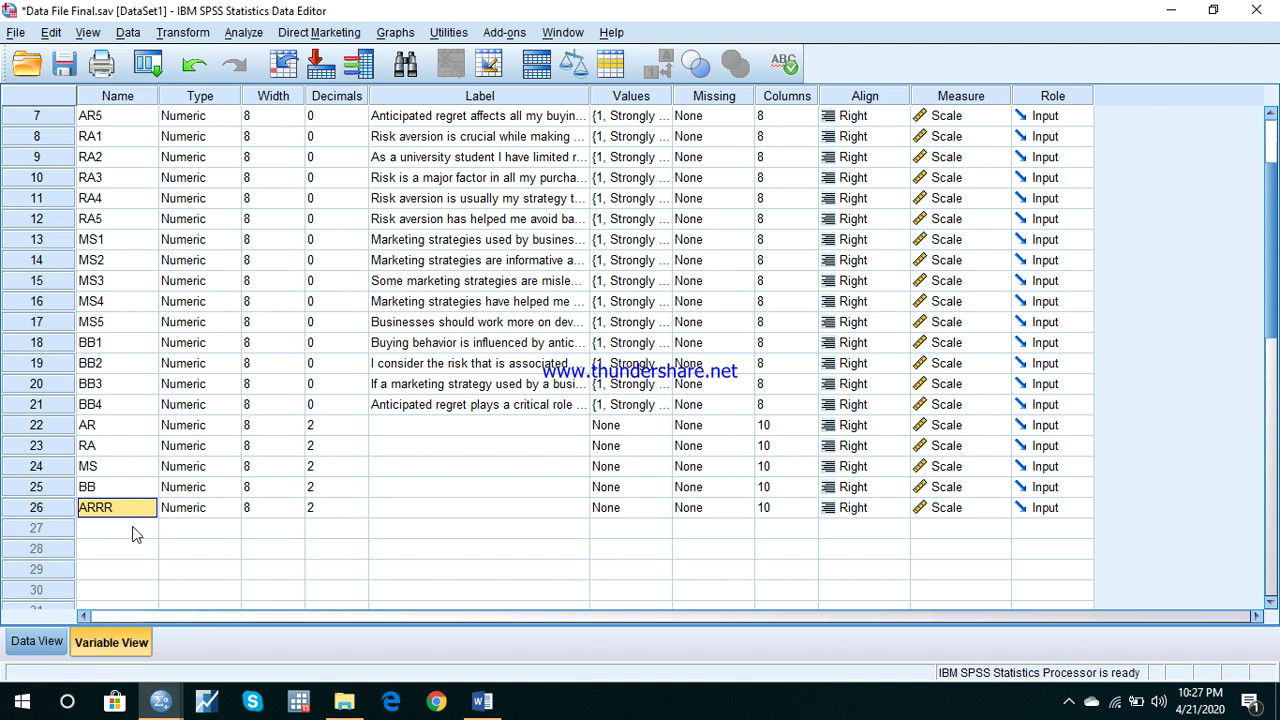
click(58, 647)
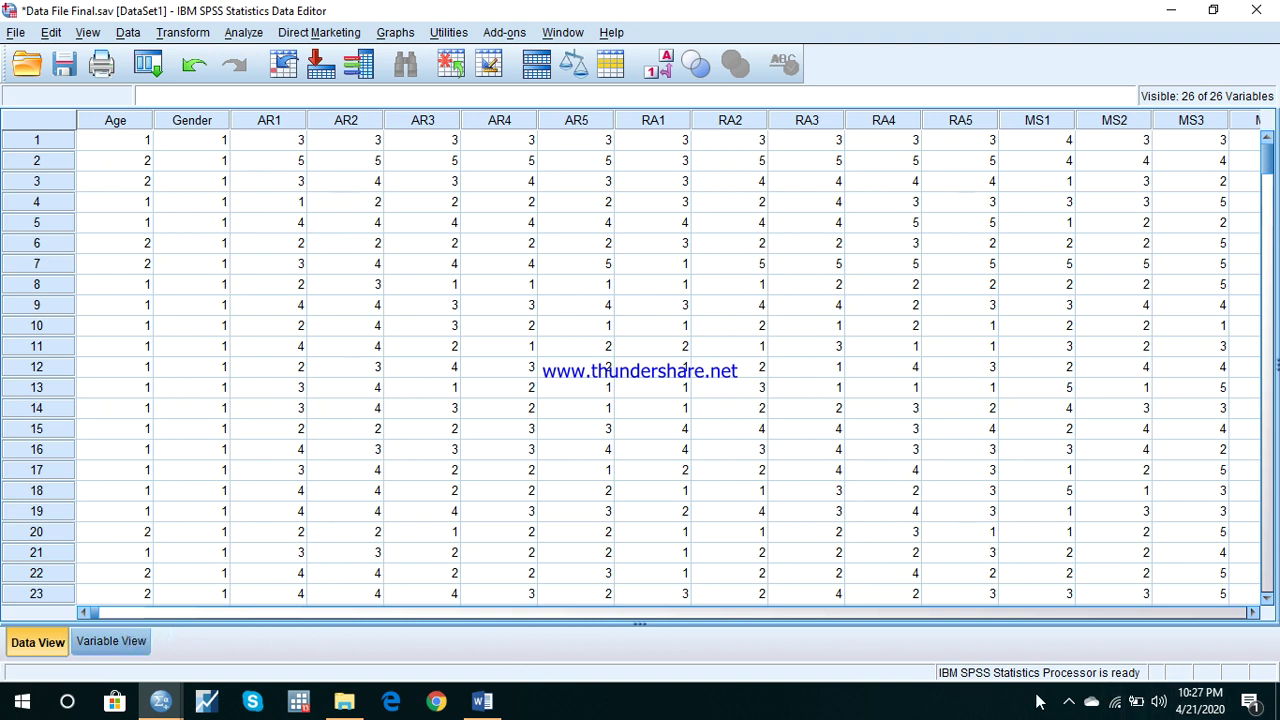
click(1069, 701)
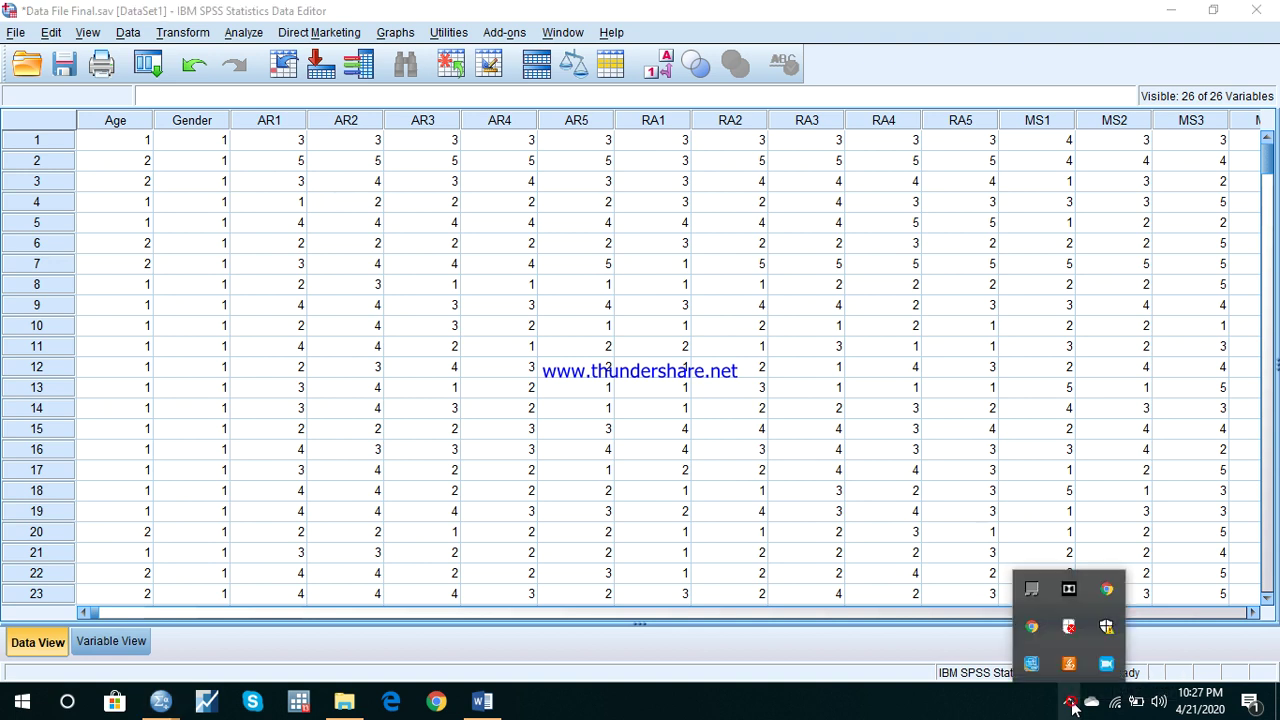
click(1106, 663)
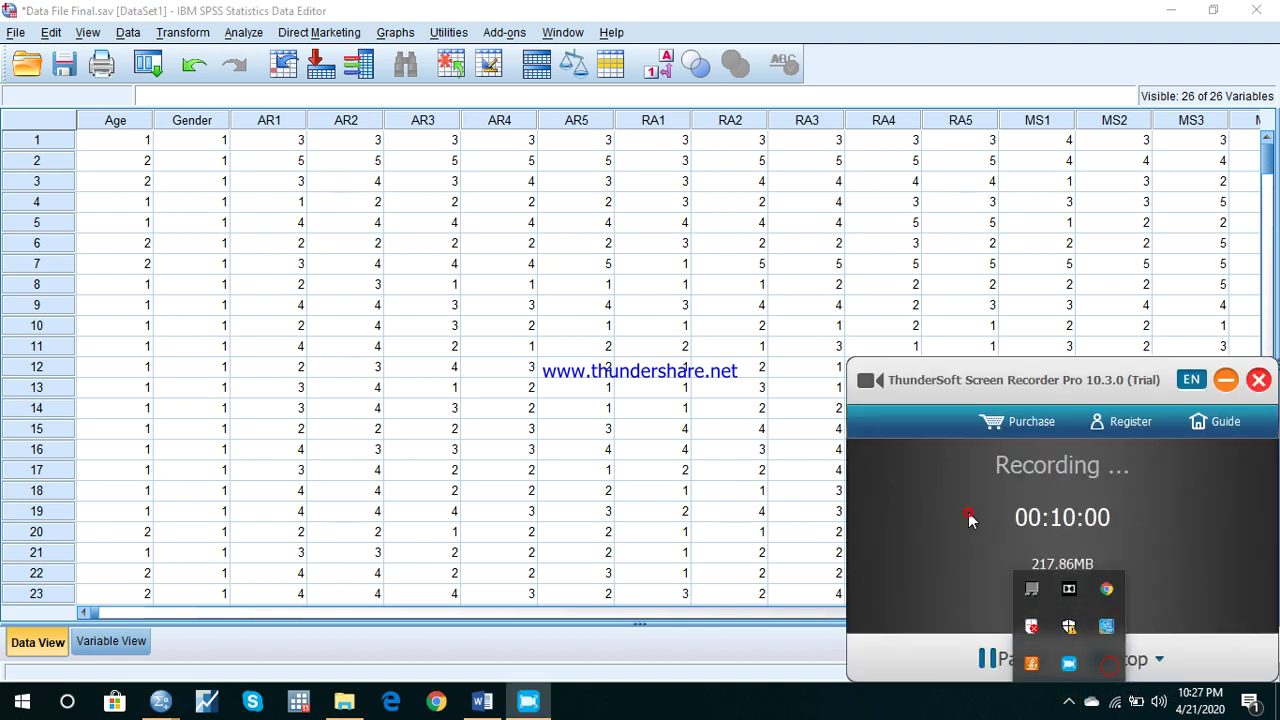